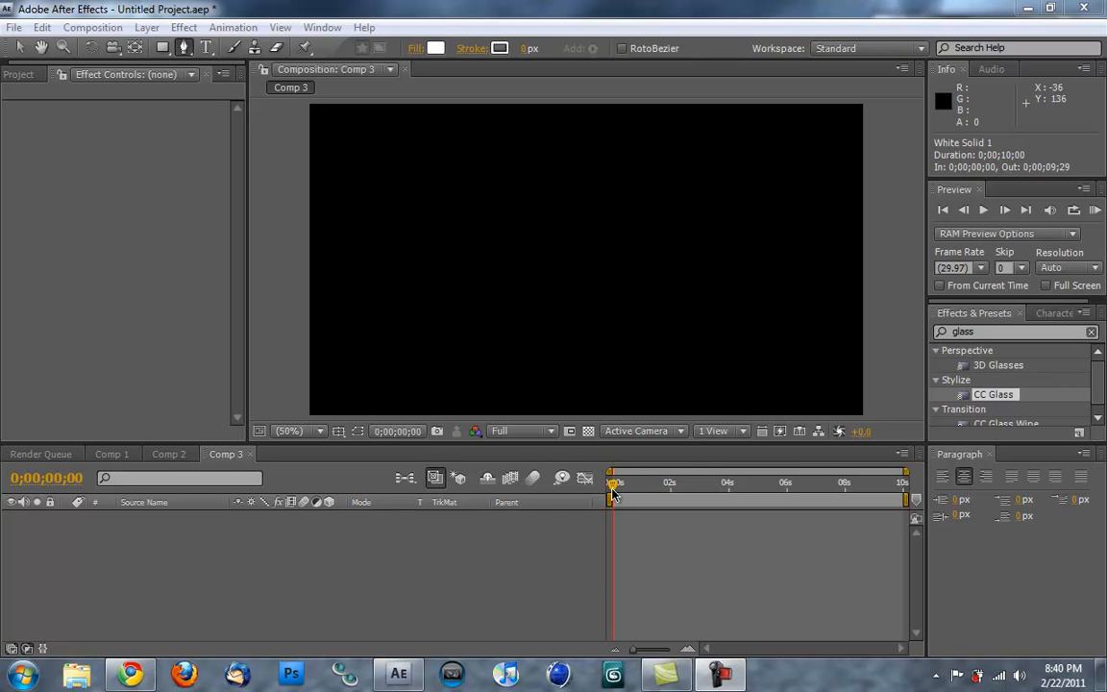
Step: Check the size, frame rate and duration in the composition settings of Comp 3
left_click(125, 11)
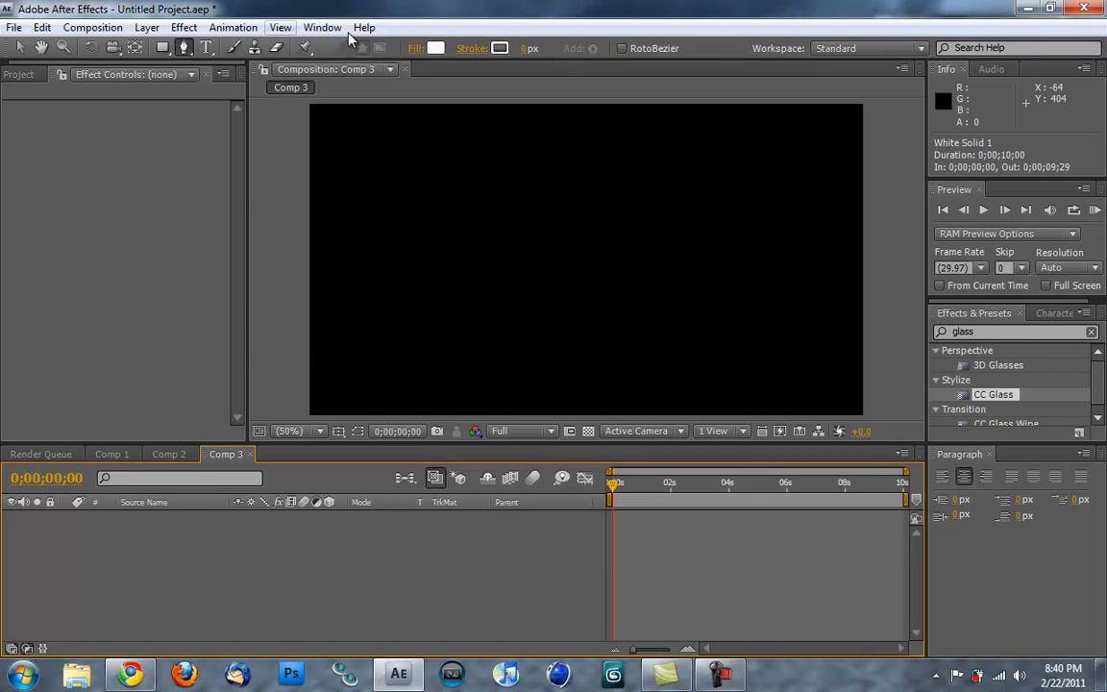
left_click(87, 27)
left_click(83, 72)
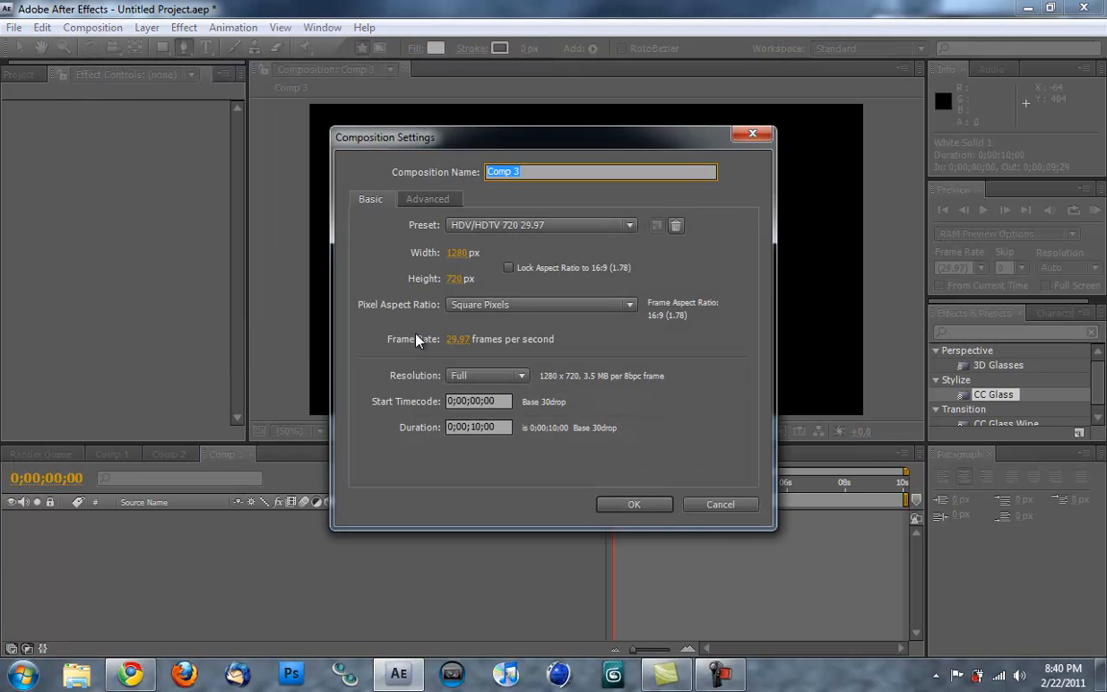
left_click(722, 506)
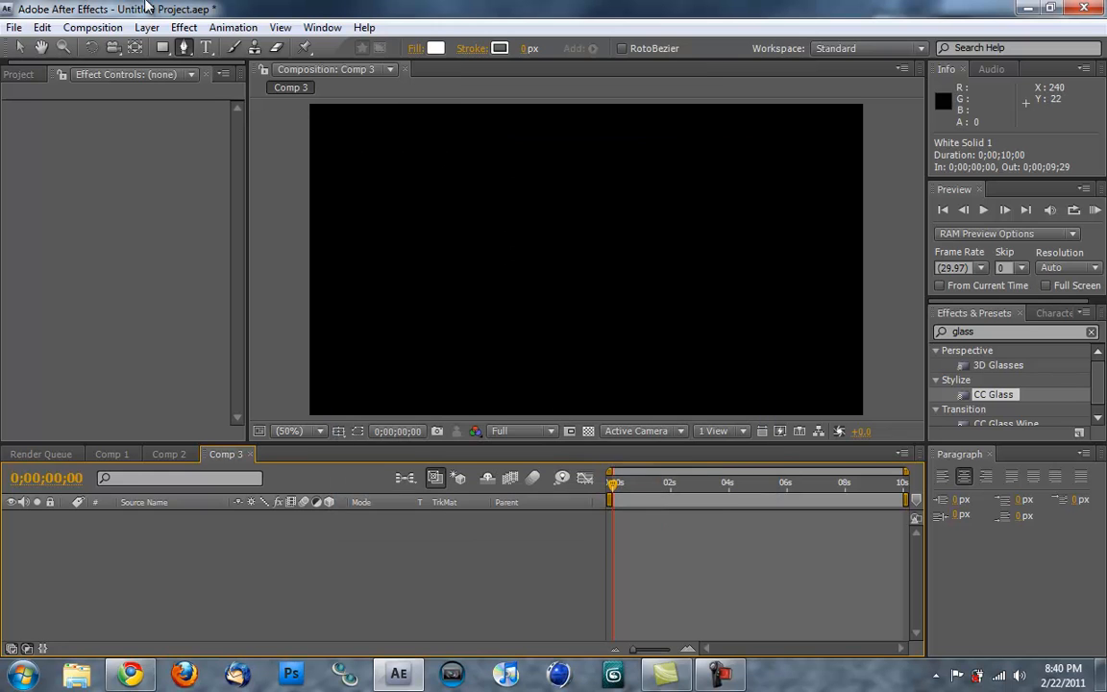
Step: Create a new white solid layer filling Comp 3
left_click(146, 28)
mouse_move(182, 47)
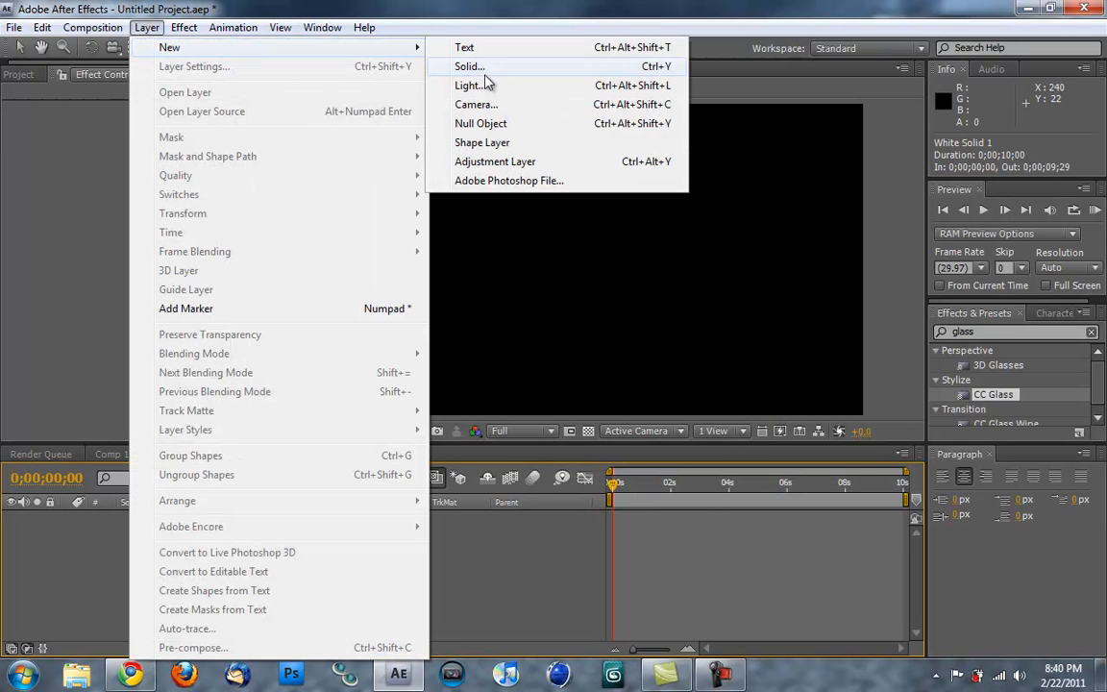
left_click(487, 75)
left_click(593, 486)
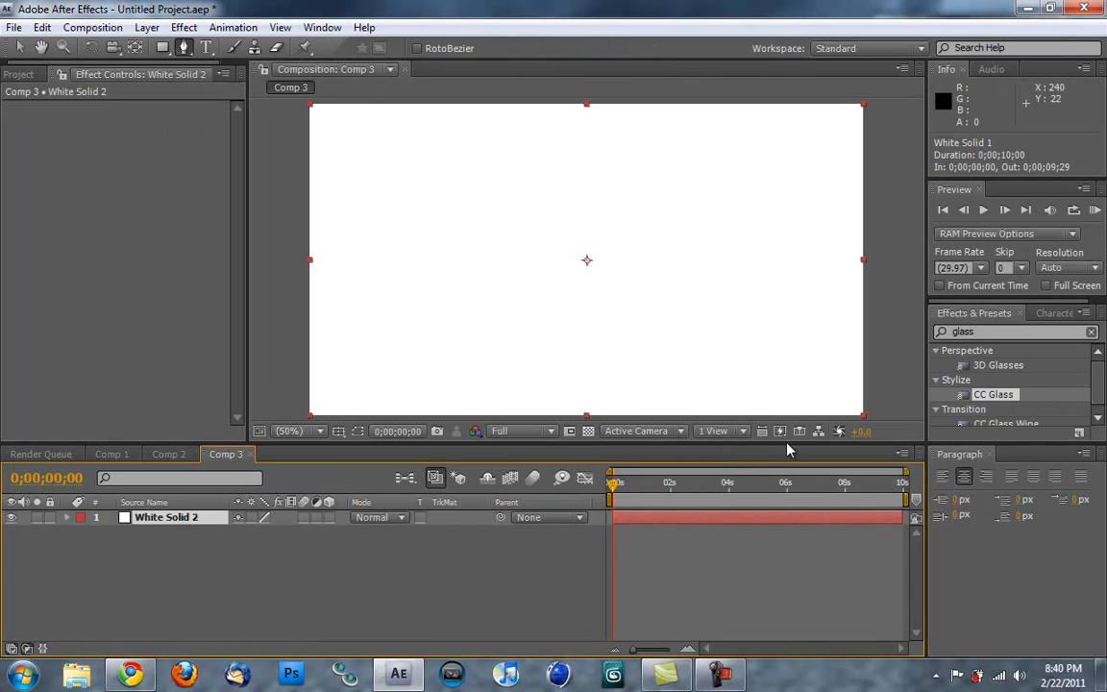
Step: Apply the Fractal Noise effect to the white solid and set its Contrast to 154
left_click_drag(980, 332, 908, 328)
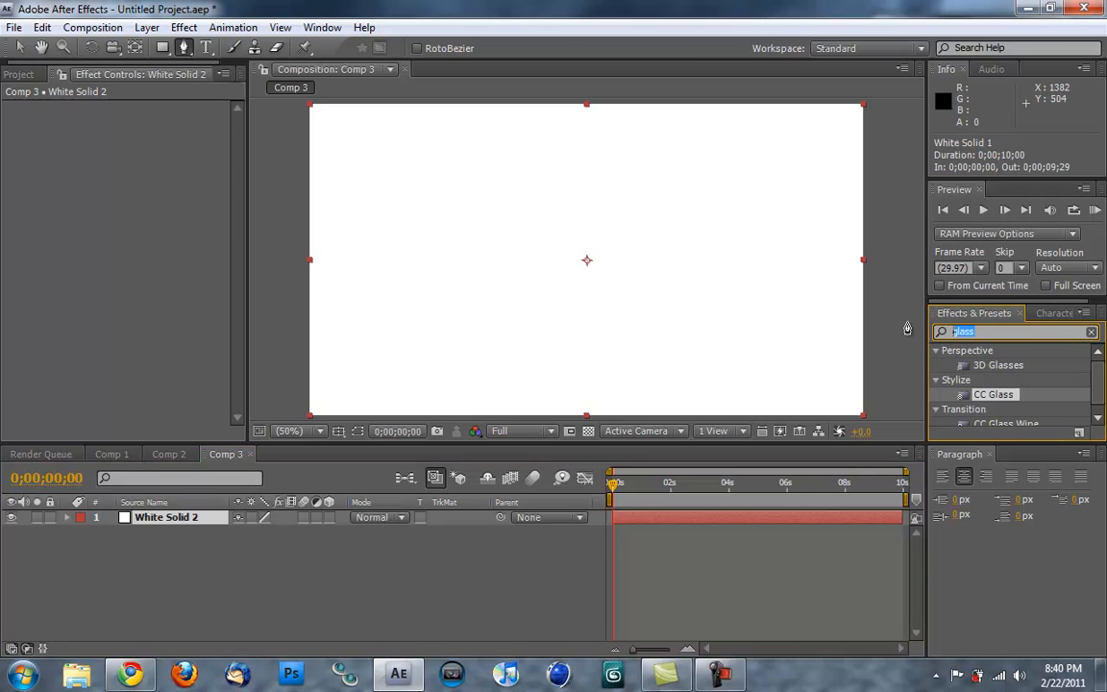
type("fractal")
left_click_drag(999, 395, 704, 304)
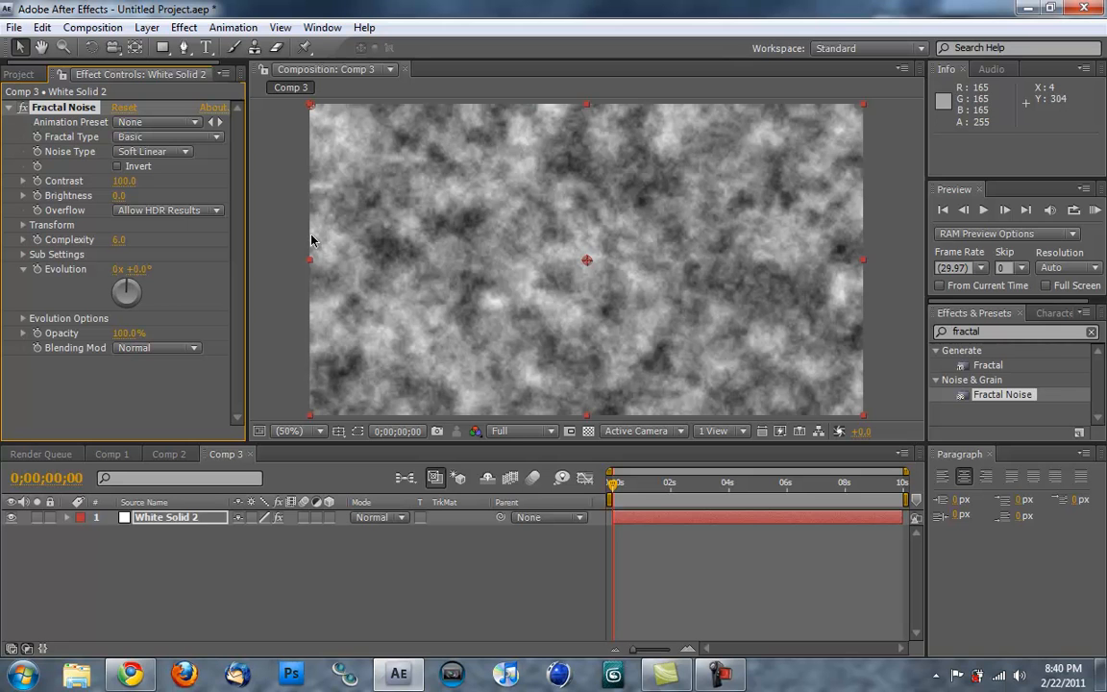
left_click_drag(119, 181, 192, 183)
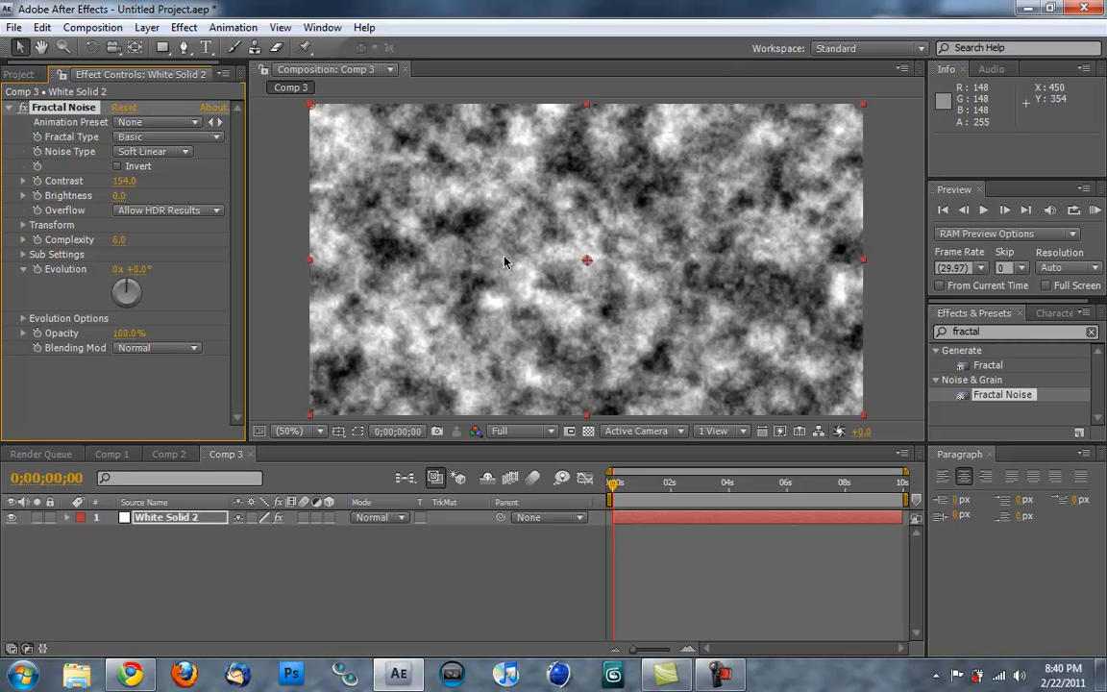
left_click(9, 108)
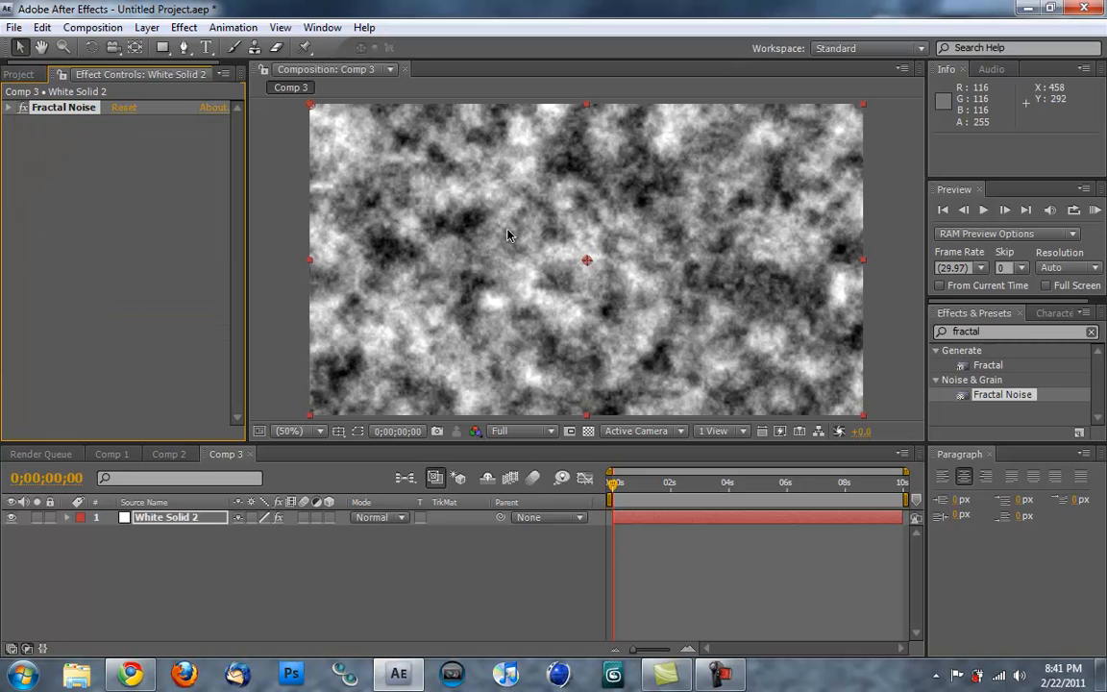
Step: Nest Comp 3 in a new composition and apply the CC Mr. Mercury effect to the nested layer
left_click(24, 74)
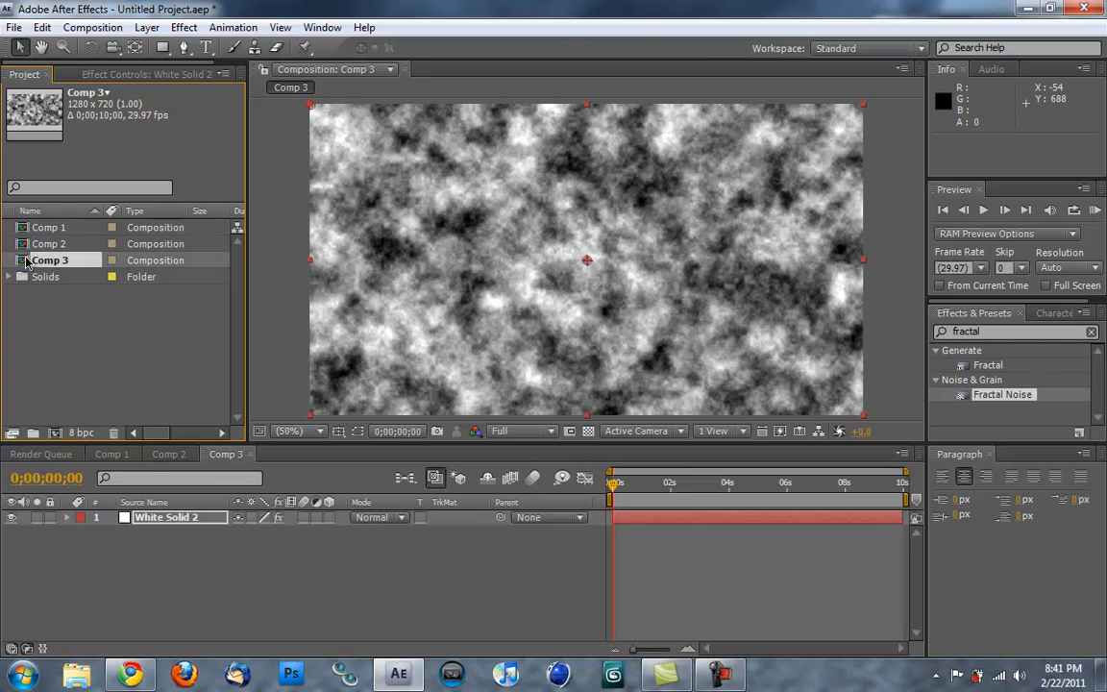
left_click_drag(27, 258, 60, 434)
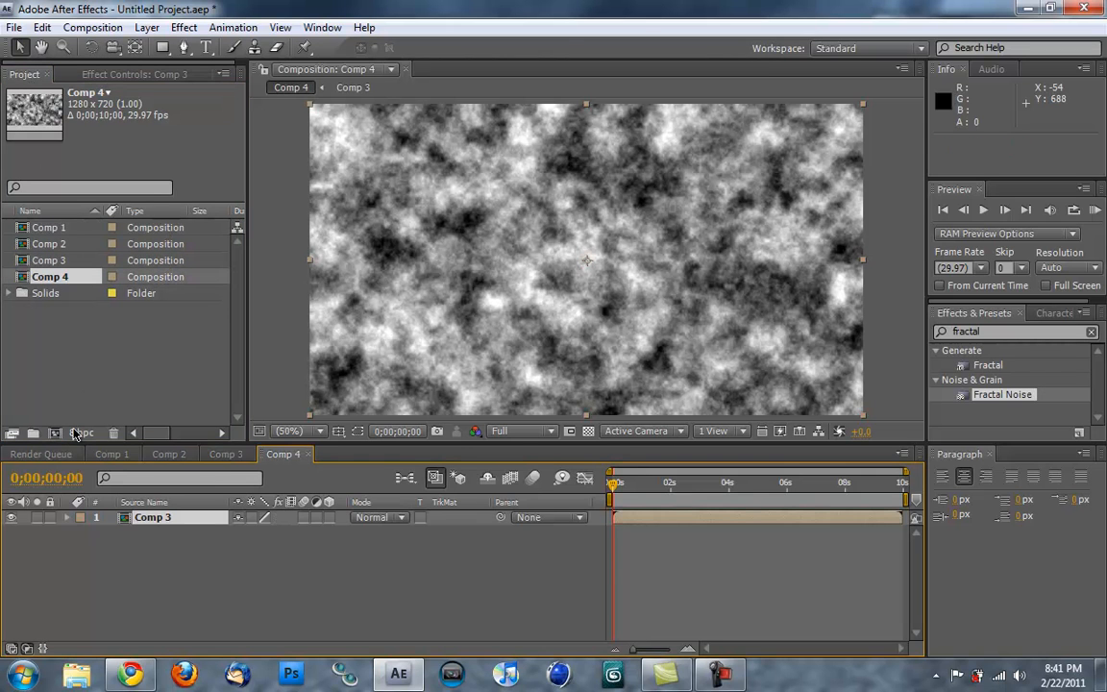
left_click(1004, 331)
type("mercur")
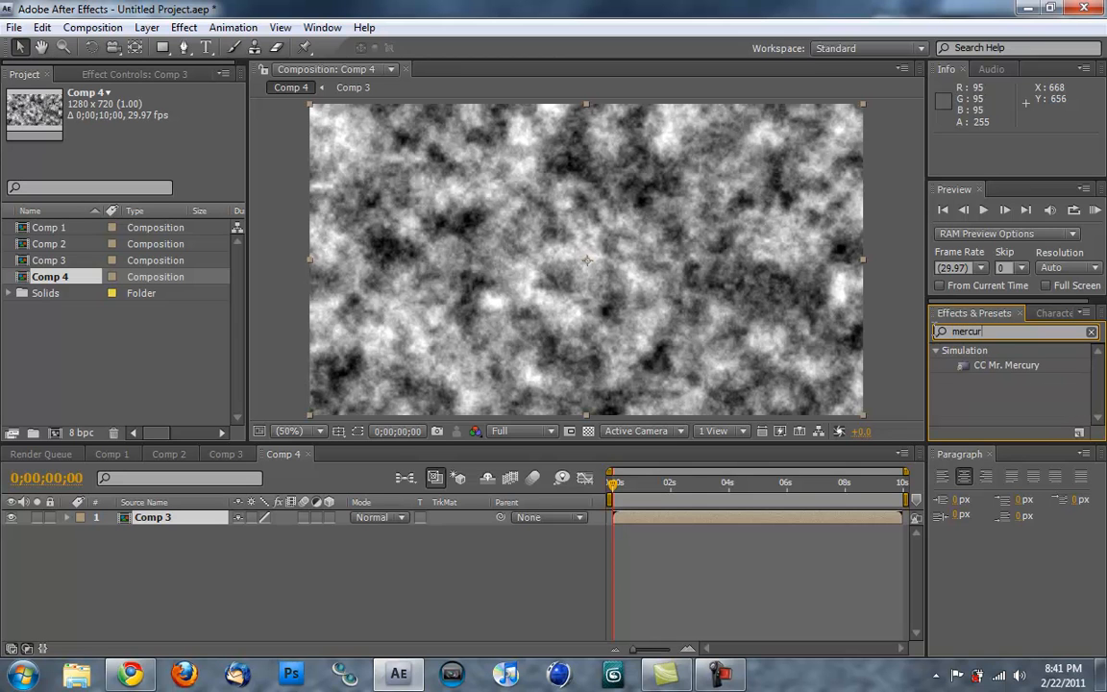
left_click_drag(1004, 365, 732, 254)
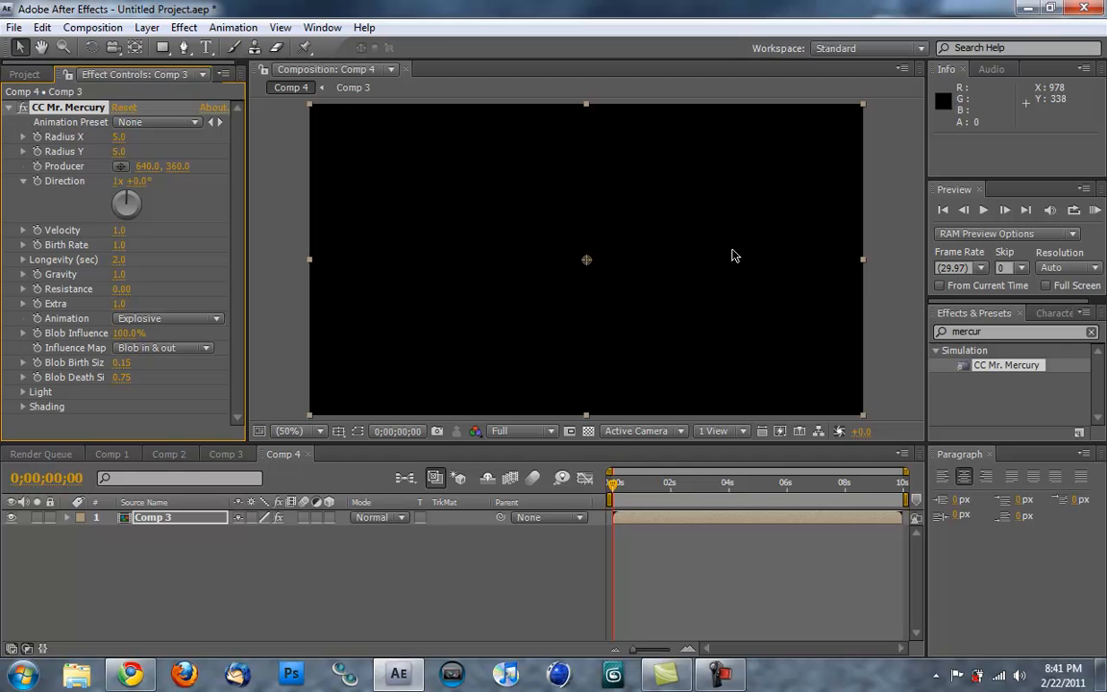
Step: Scrub through the timeline to about 0;00;03;16 to examine the default mercury animation
left_click(700, 496)
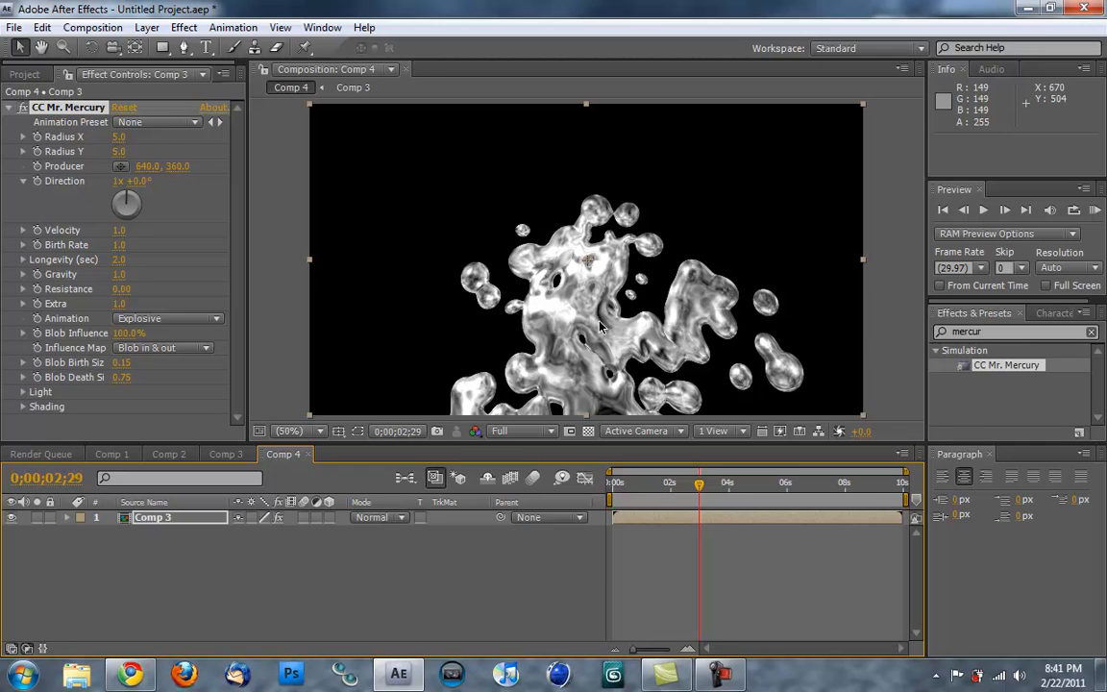
left_click(671, 483)
left_click_drag(681, 488, 716, 488)
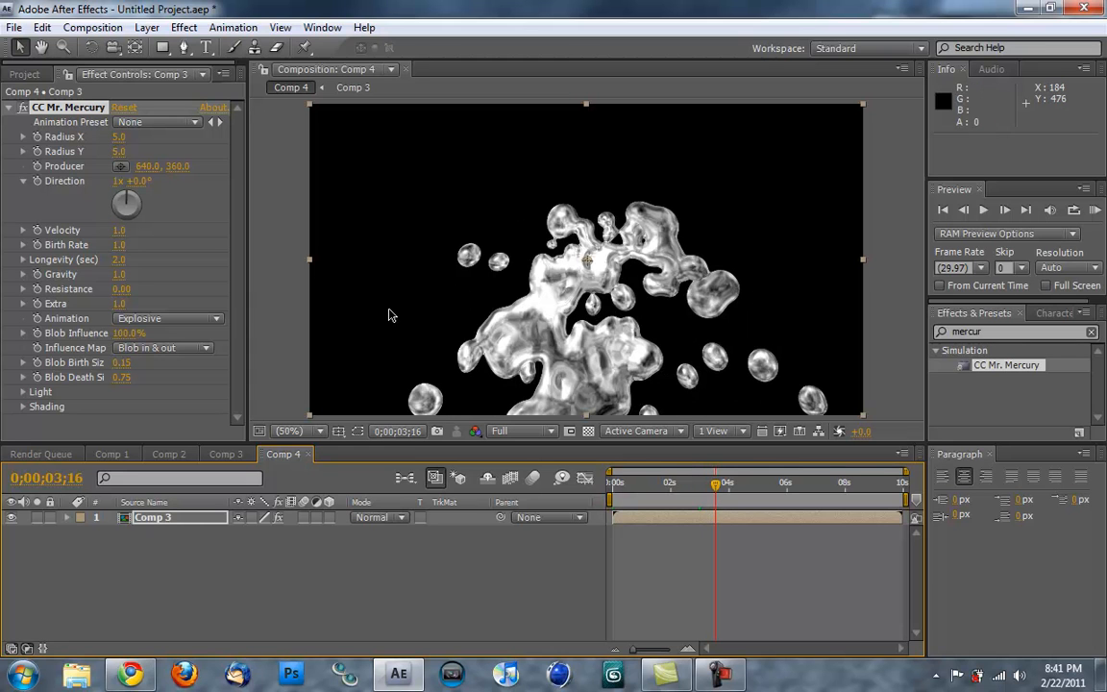
Step: Change the CC Mr. Mercury animation type to Fire
left_click(214, 319)
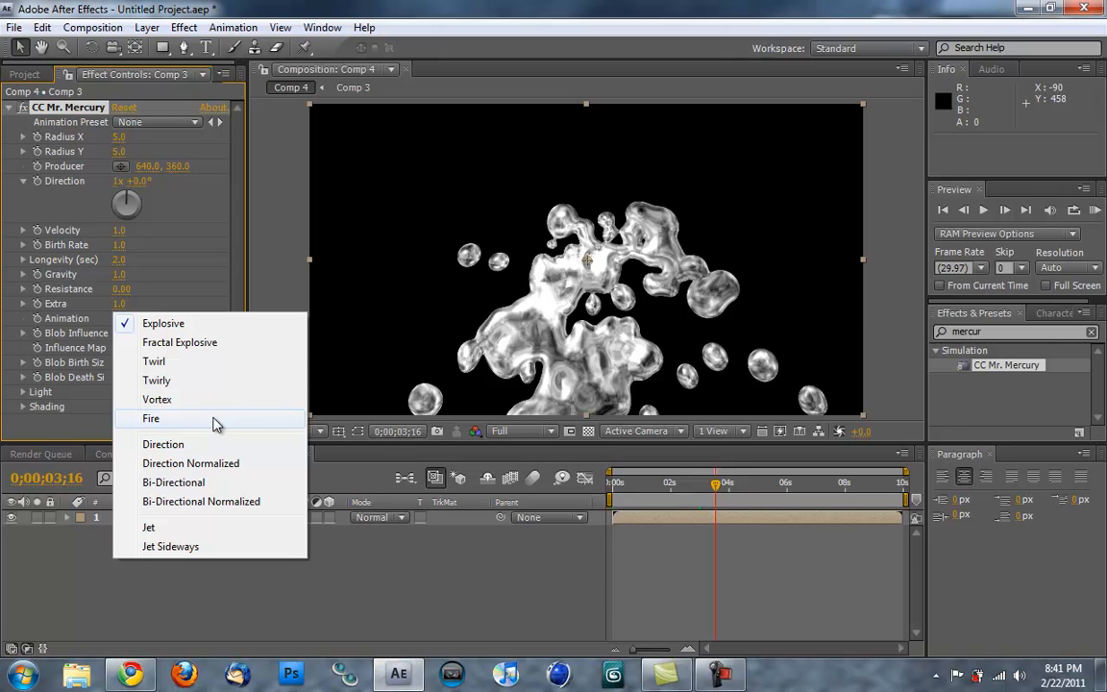
left_click(54, 325)
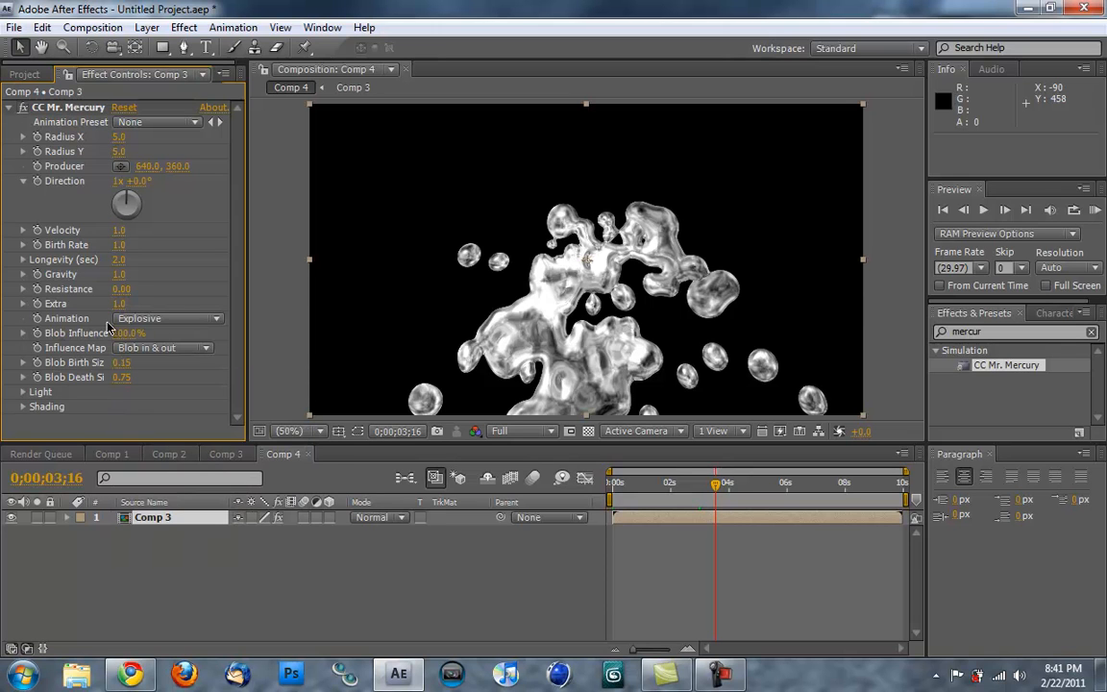
left_click(169, 324)
left_click(171, 418)
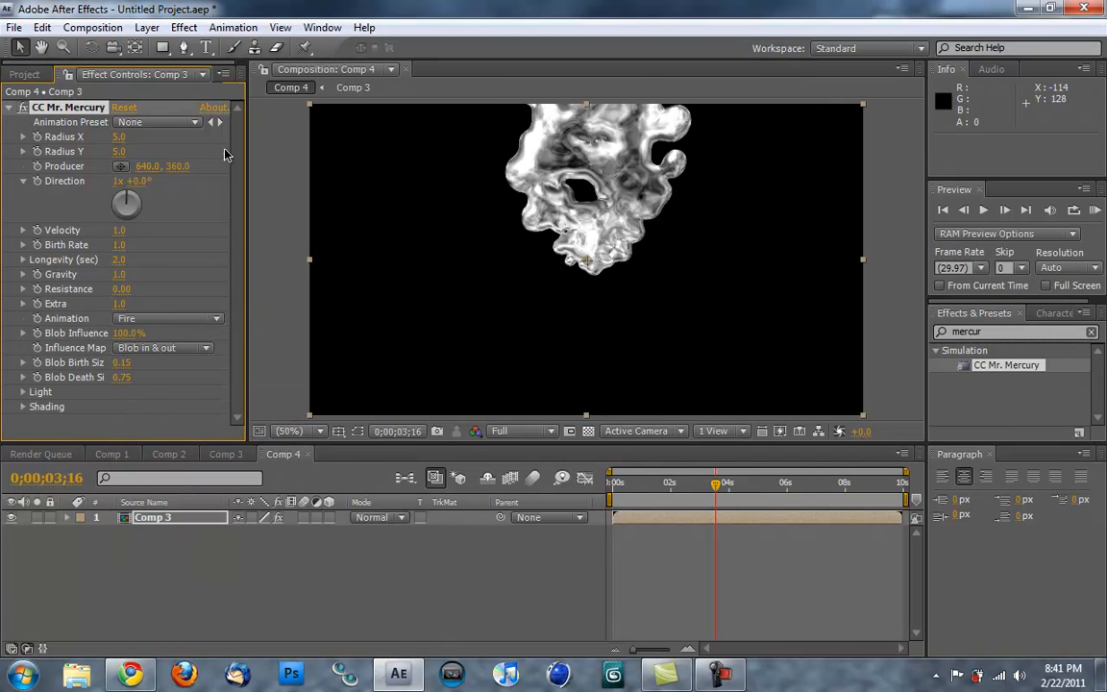
Step: Move the CC Mr. Mercury producer point near the bottom centre of the frame, at about 652, 646
left_click(120, 165)
left_click(611, 363)
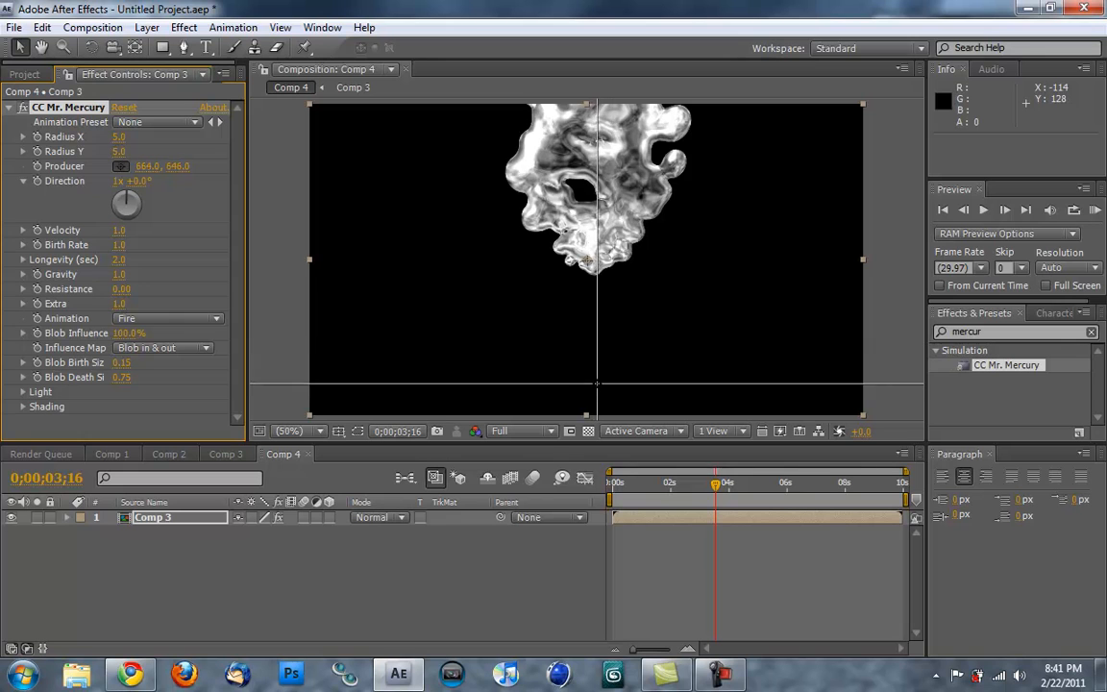
left_click(594, 390)
left_click_drag(594, 385, 577, 386)
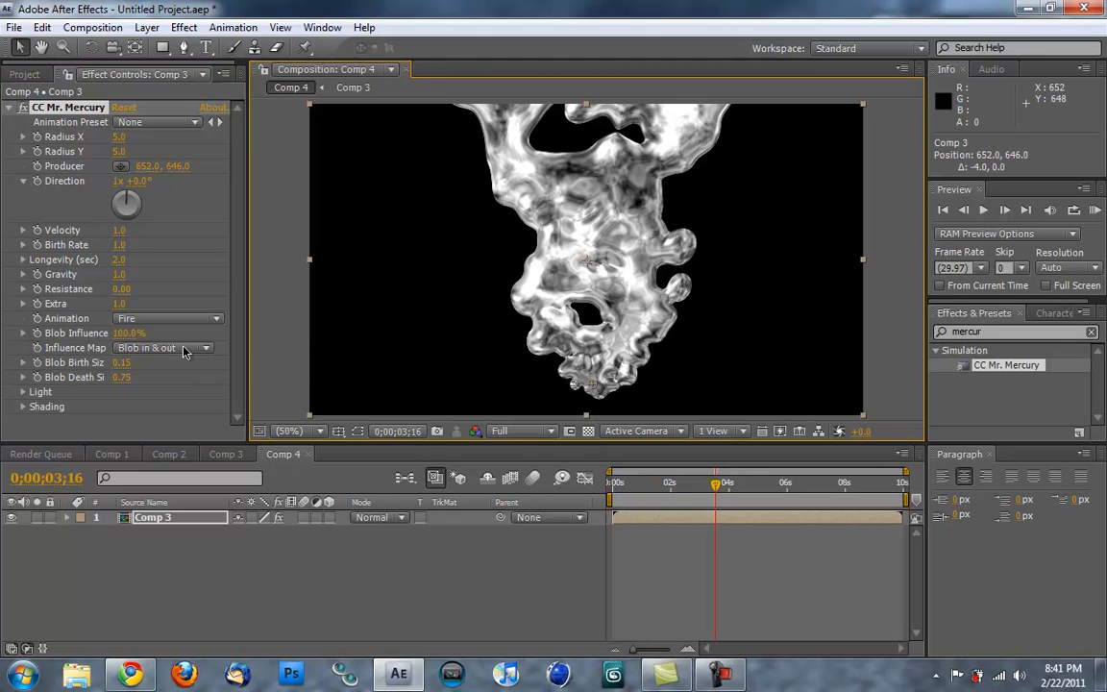
Step: Set the CC Mr. Mercury Influence Map to Blob in
left_click(119, 138)
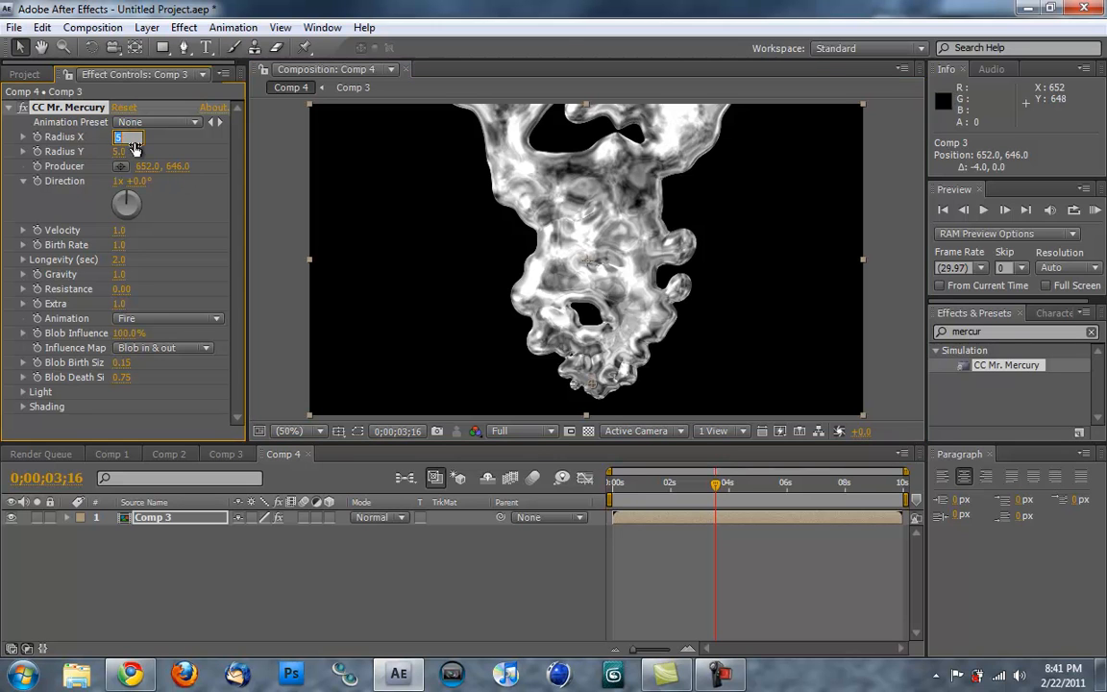
left_click(176, 137)
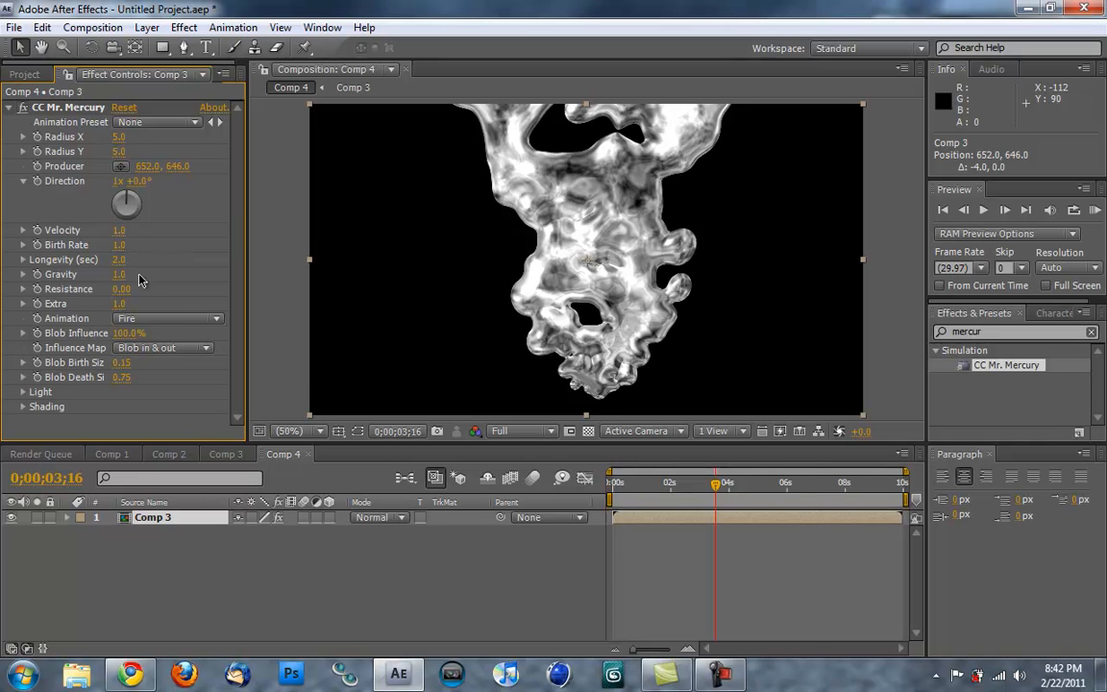
left_click(166, 349)
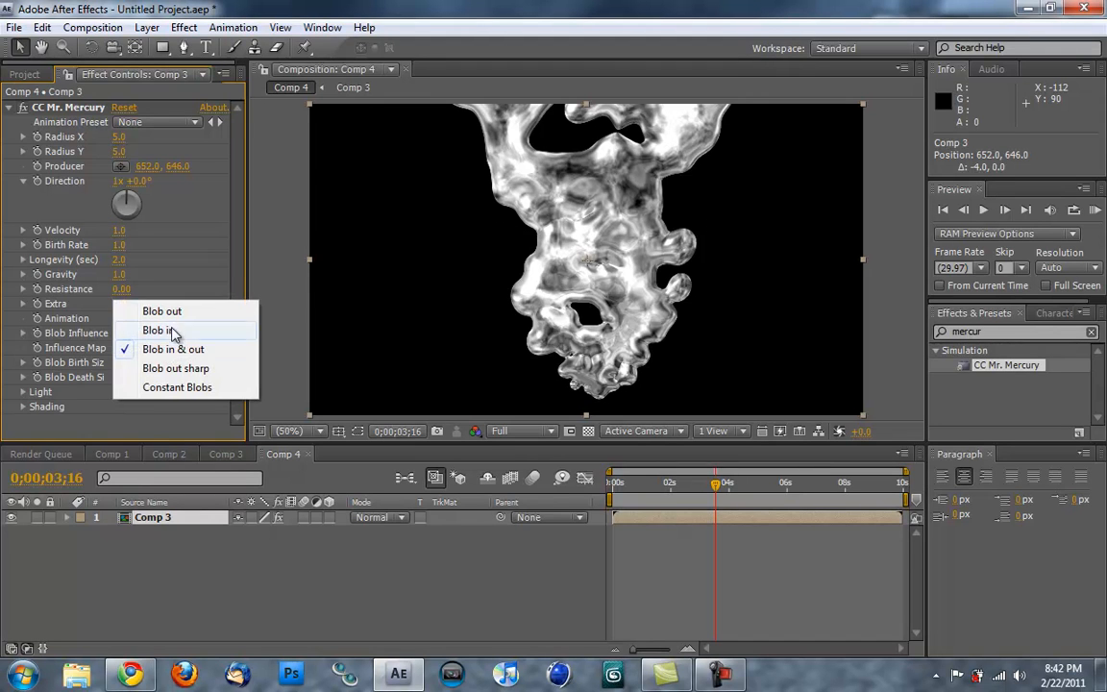
left_click(176, 332)
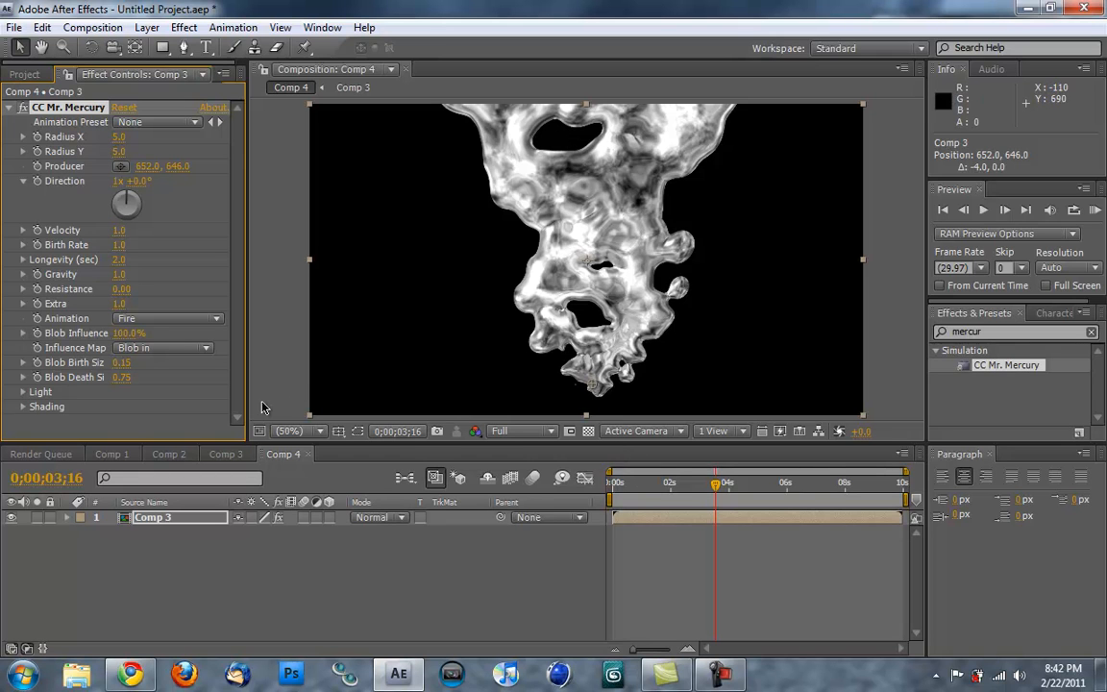
Step: In Comp 3, draw a closed Pen mask on the white solid with a wavy upper edge, enclosing the lower part of the frame
left_click(239, 456)
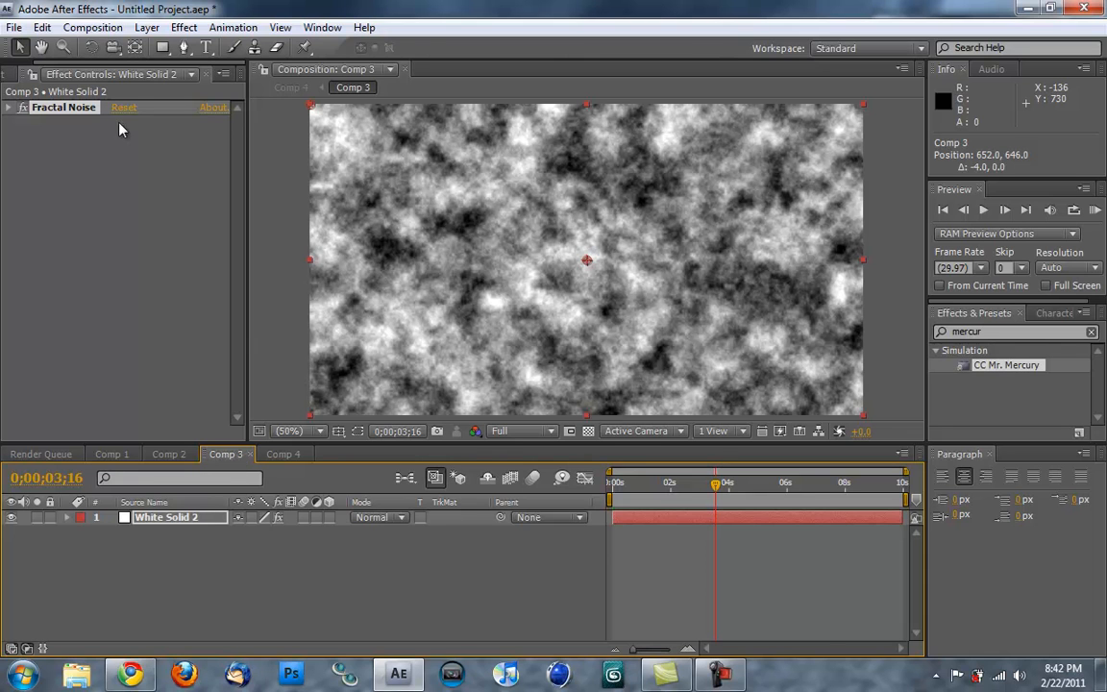
left_click(184, 47)
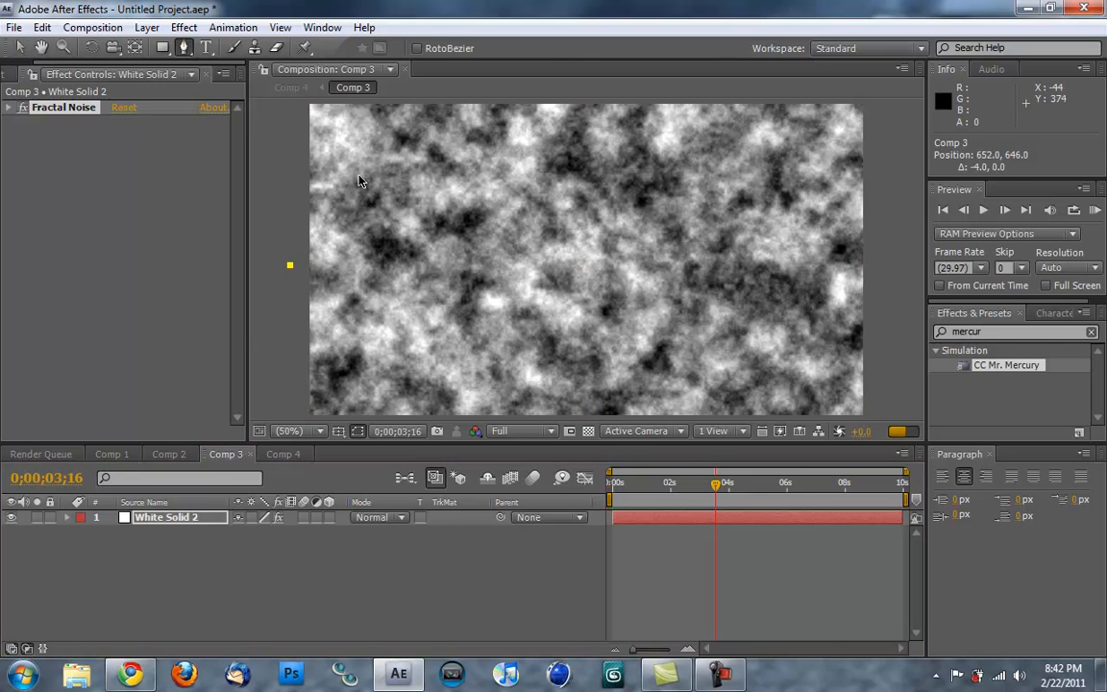
left_click(290, 264)
left_click(387, 179)
left_click_drag(414, 216, 508, 271)
left_click_drag(548, 186, 565, 191)
left_click_drag(631, 207, 693, 256)
left_click_drag(755, 157, 790, 171)
left_click_drag(836, 283, 894, 208)
left_click(894, 208)
left_click(896, 418)
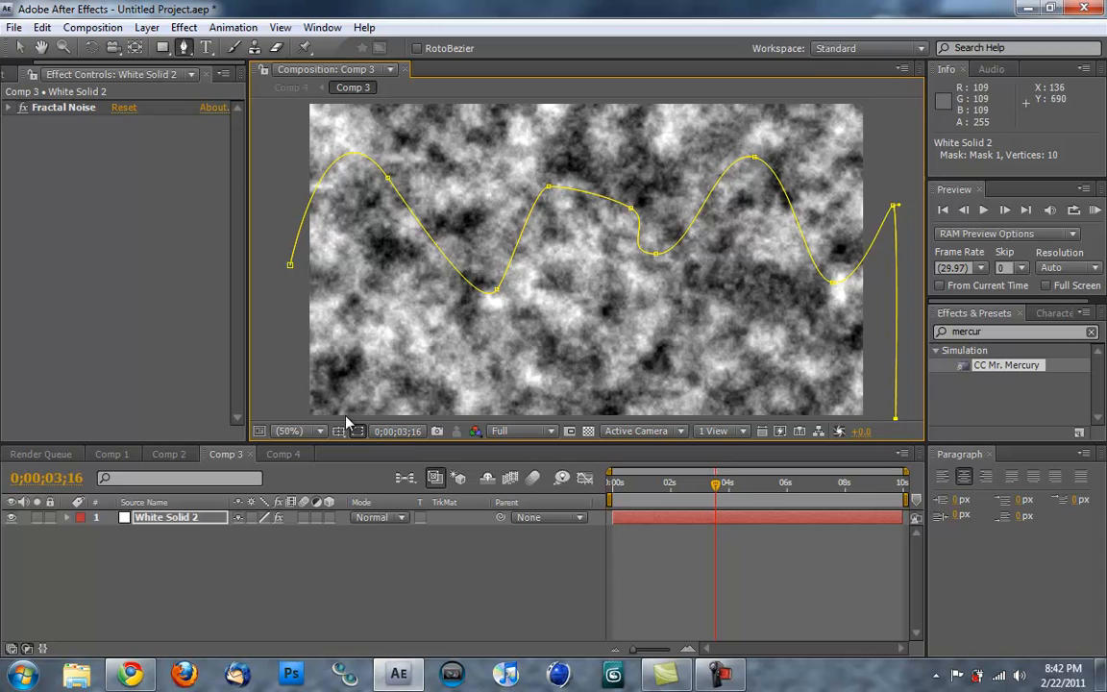
left_click(287, 419)
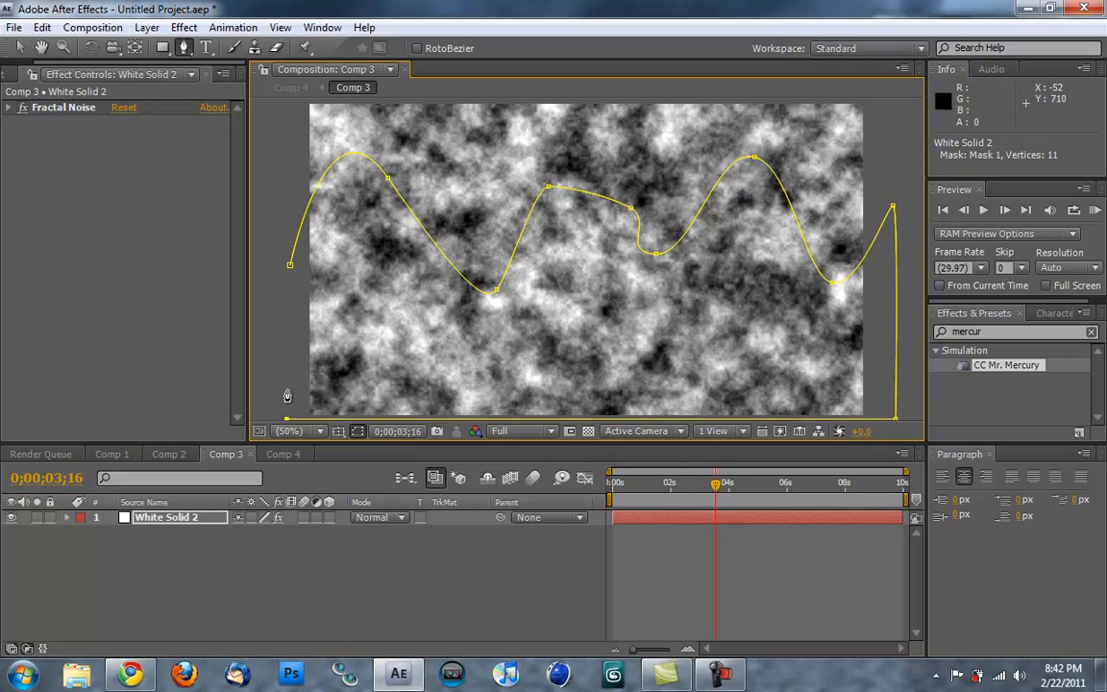
left_click(289, 264)
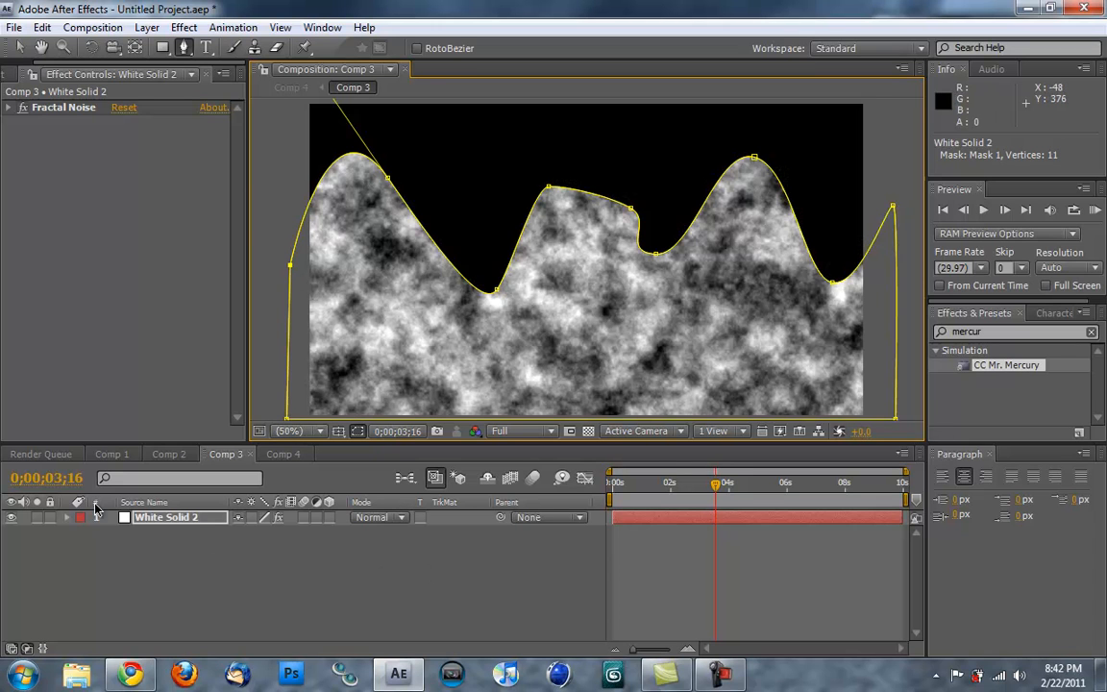
Step: Reveal the mask properties of the white solid and set Mask Feather to 63 pixels
key("m")
key("m")
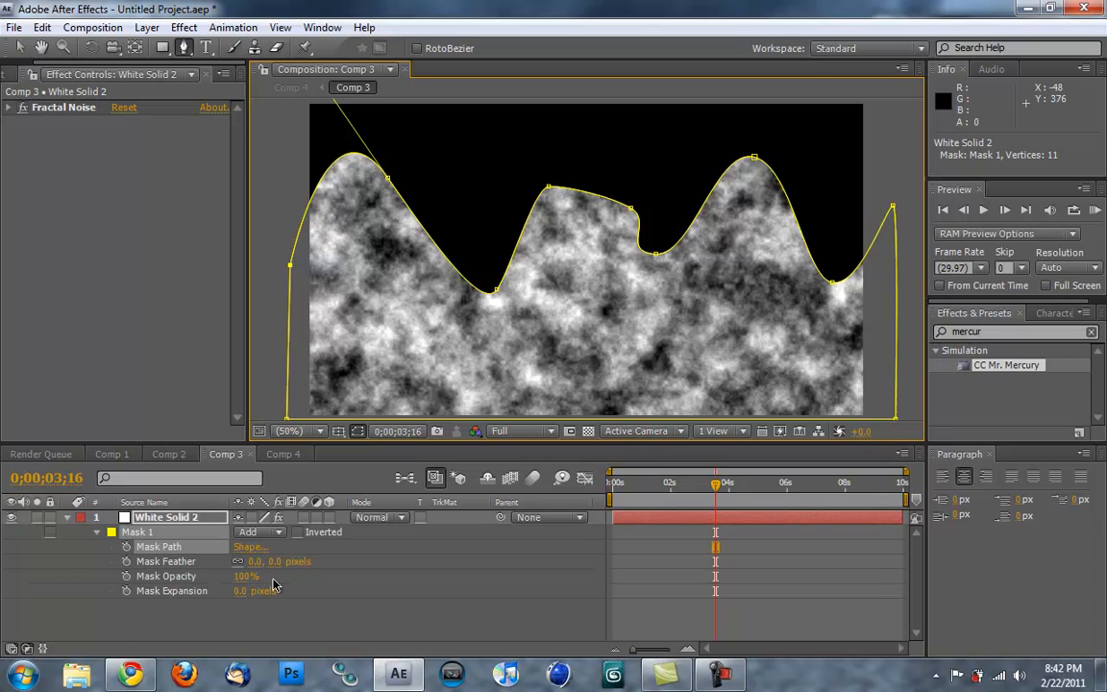
left_click_drag(252, 561, 305, 562)
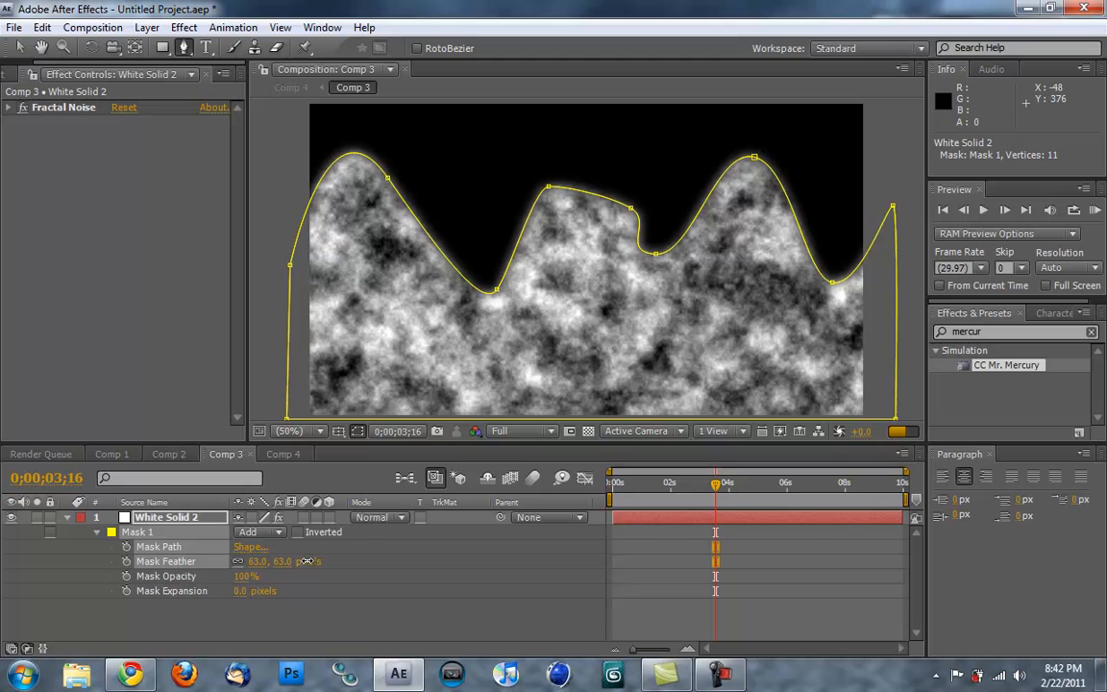
Step: Return to Comp 4 and scrub to about 0;00;04;10 to examine the masked mercury flame
left_click(282, 454)
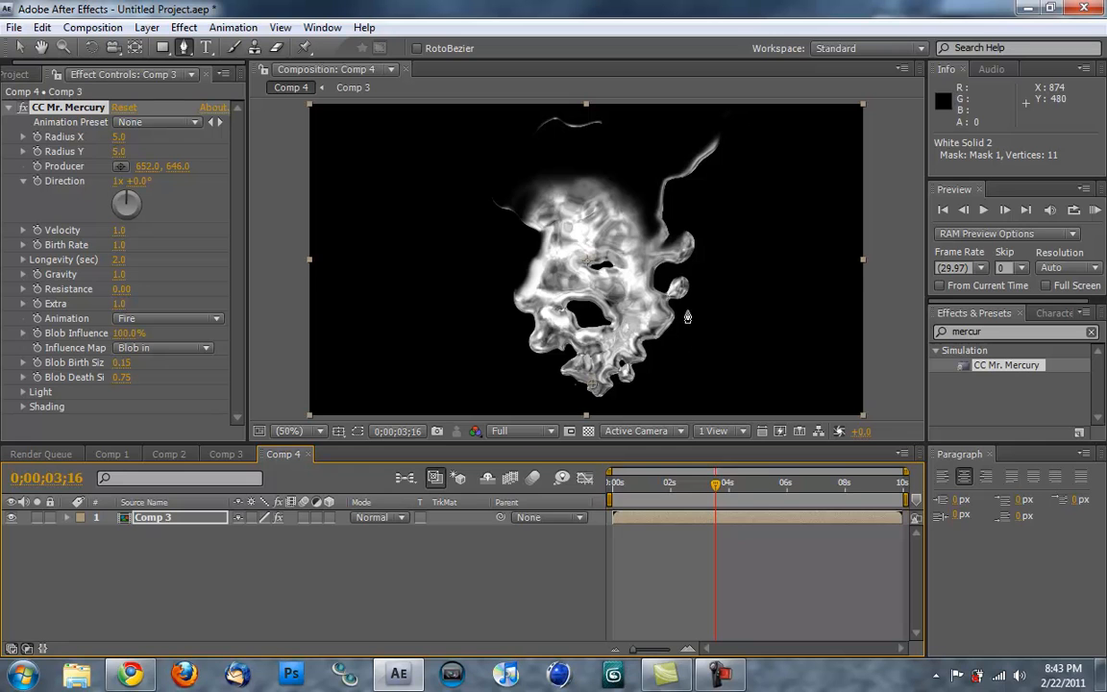
left_click(728, 488)
left_click_drag(728, 488, 738, 488)
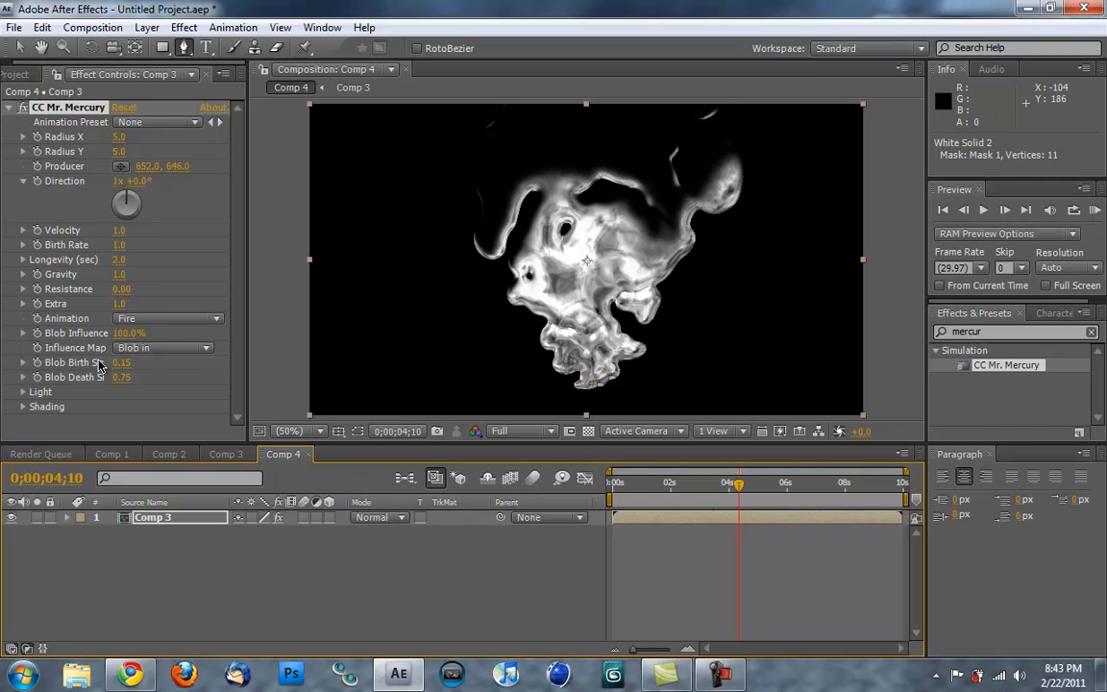
Step: In the CC Mr. Mercury light settings, change the Light Color to orange (FE8F00)
left_click(25, 394)
scroll(215, 239, "down", 3)
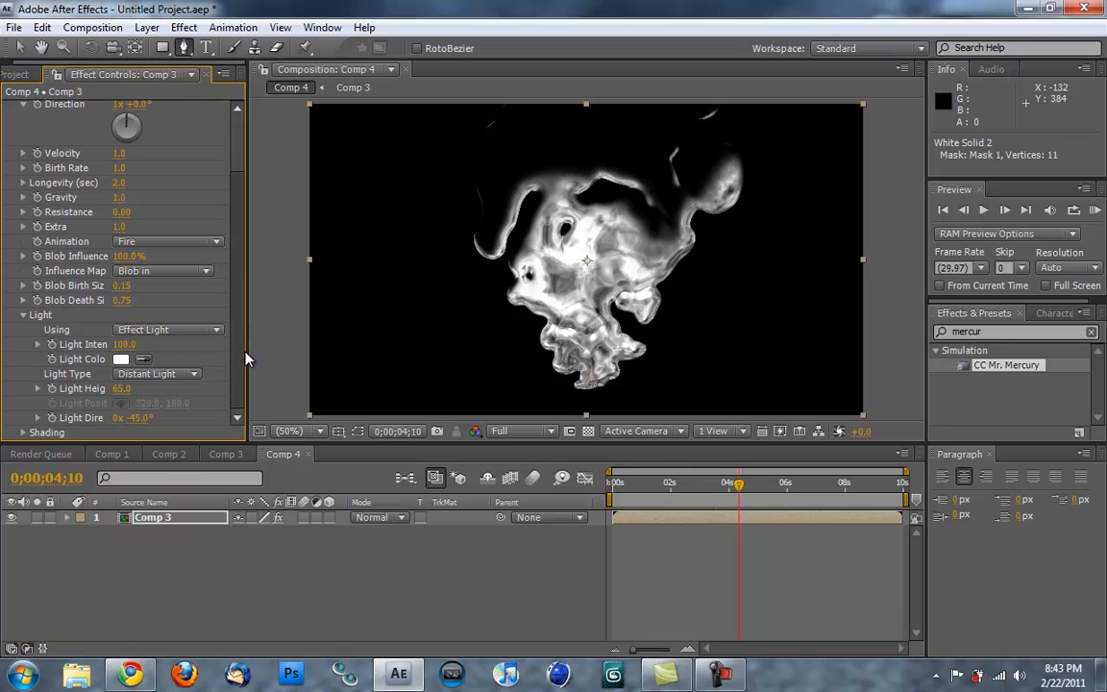
left_click(126, 359)
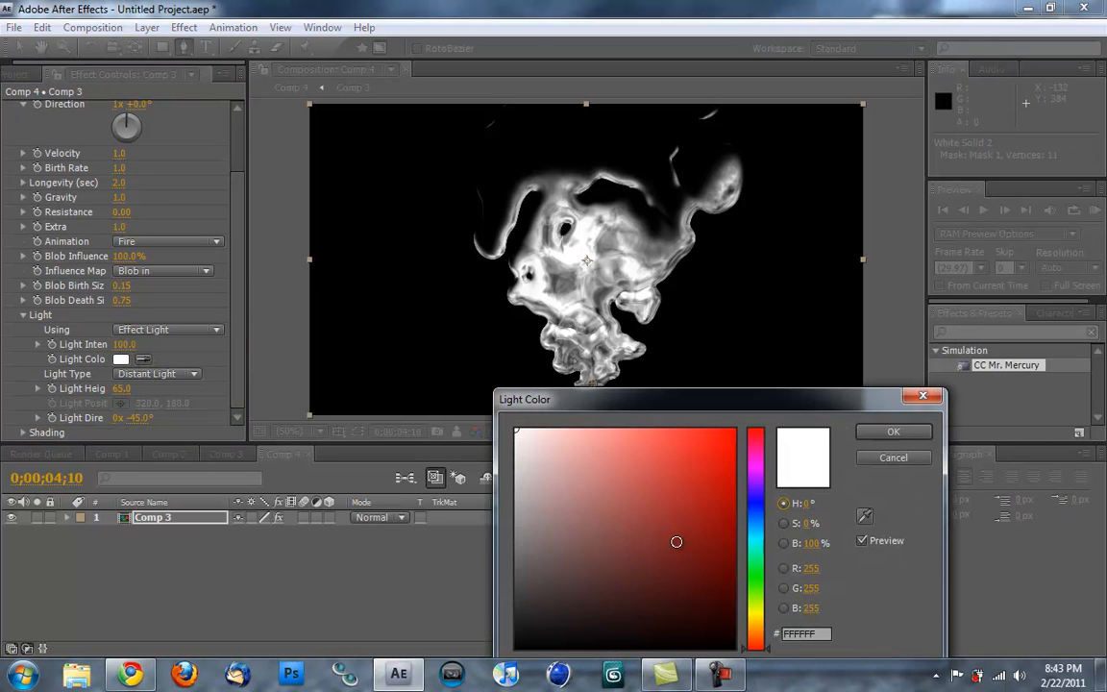
left_click_drag(756, 636, 760, 627)
left_click_drag(707, 480, 739, 429)
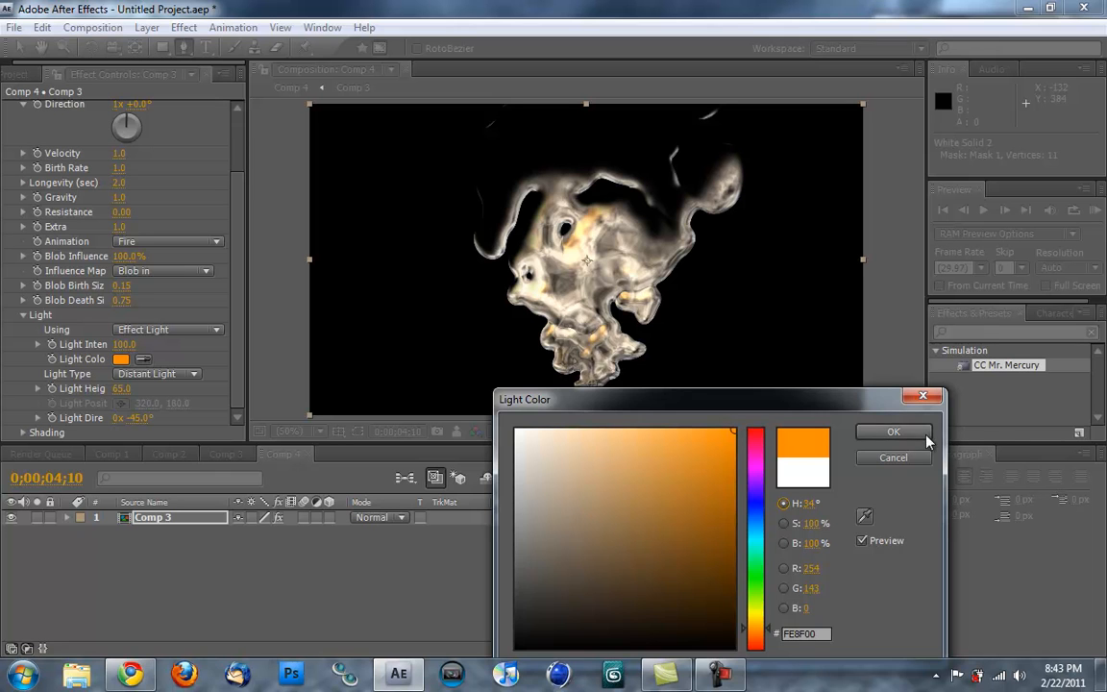
left_click(928, 434)
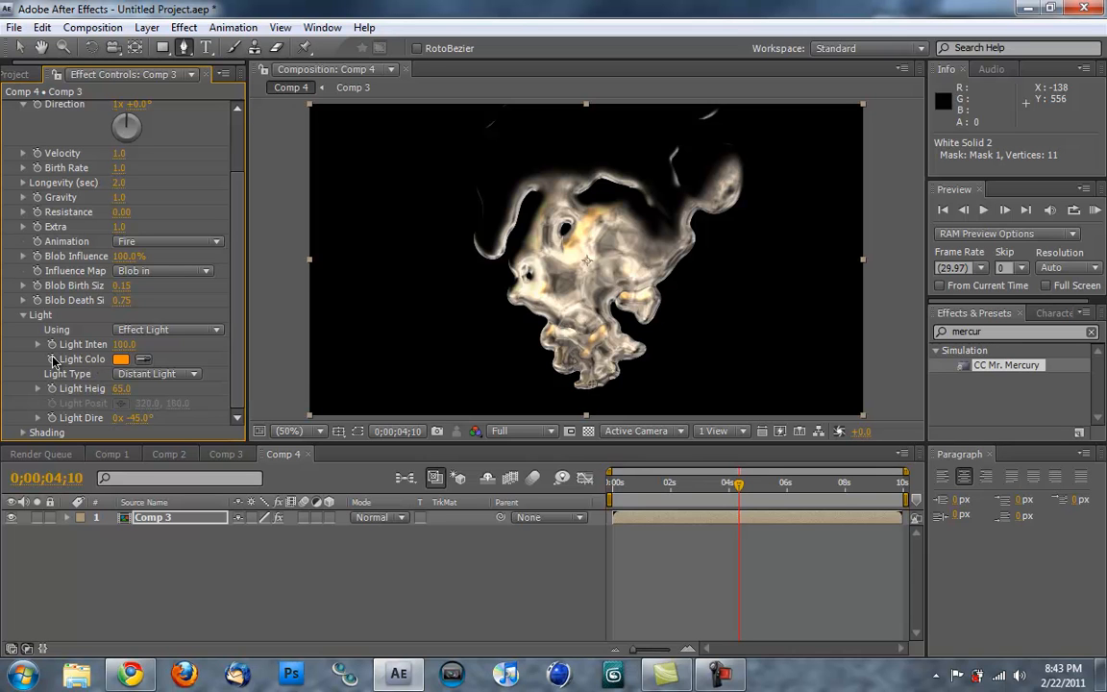
Step: Drive the CC Mr. Mercury Light Direction with the expression time*200
left_click_drag(127, 418, 220, 425)
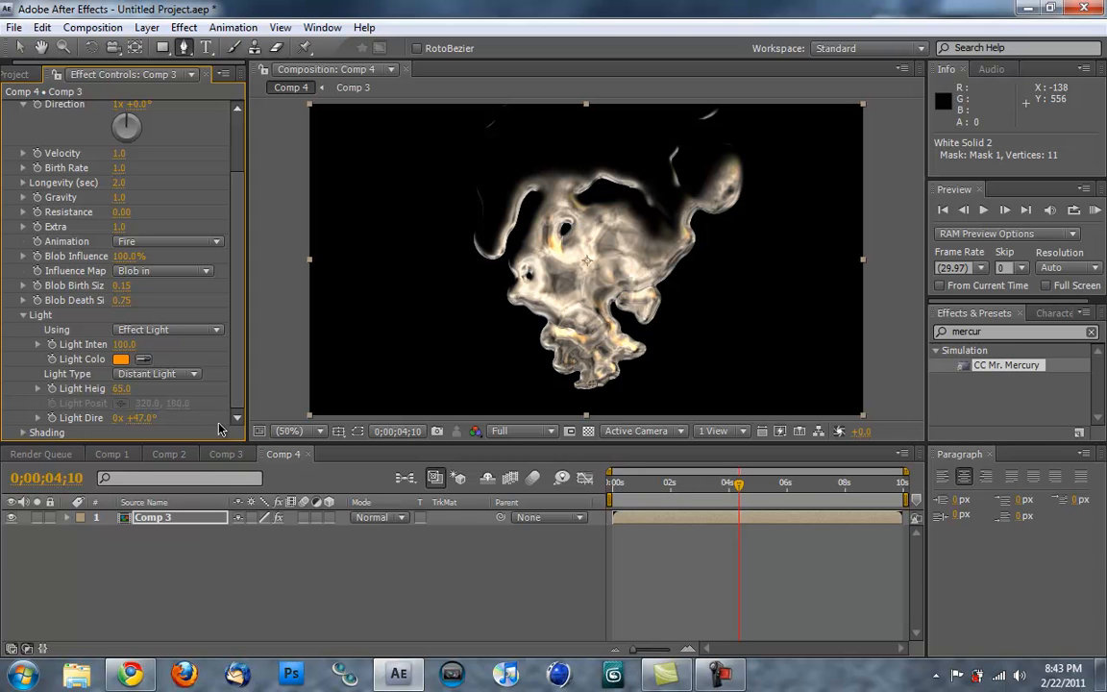
left_click(52, 418, "alt")
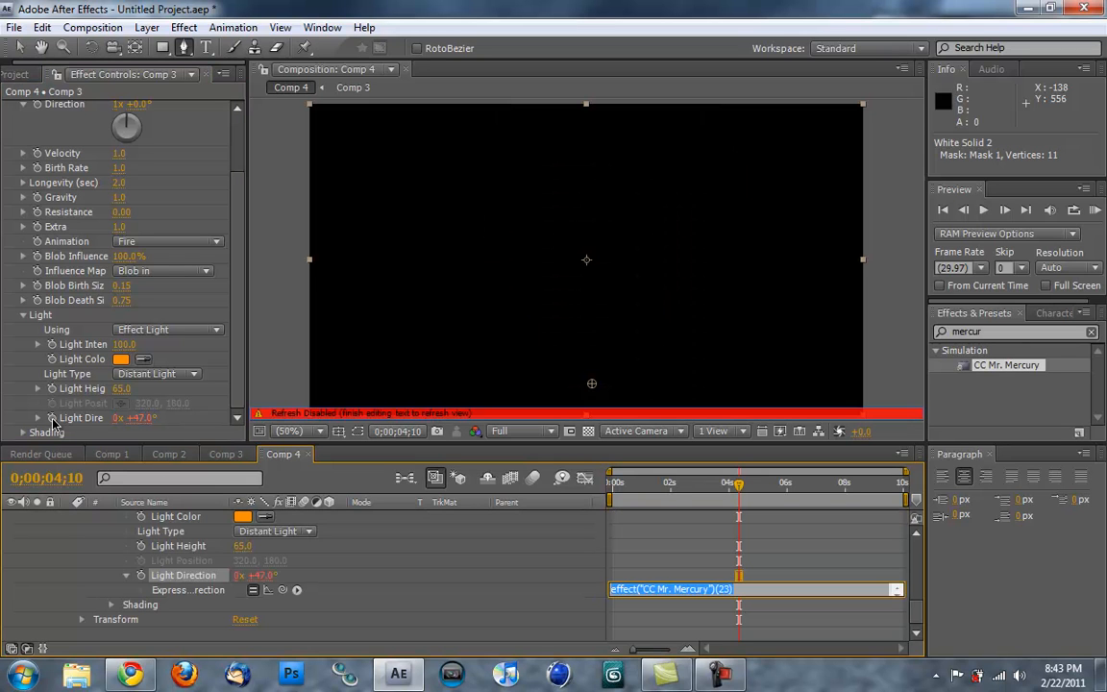
type("time*200")
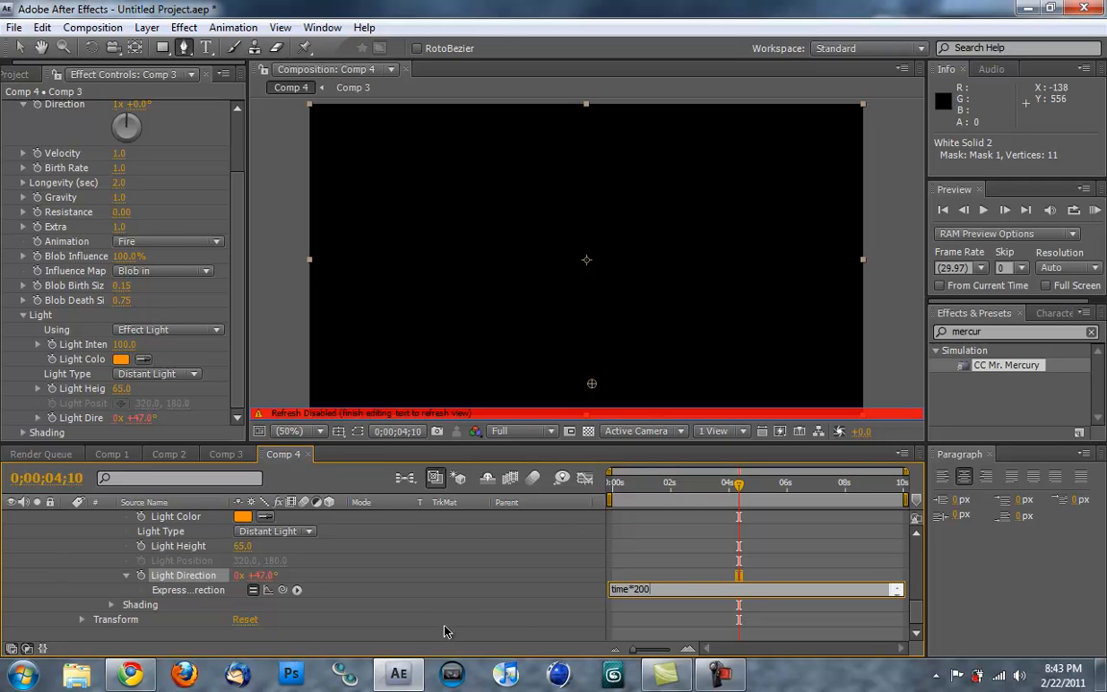
left_click(667, 573)
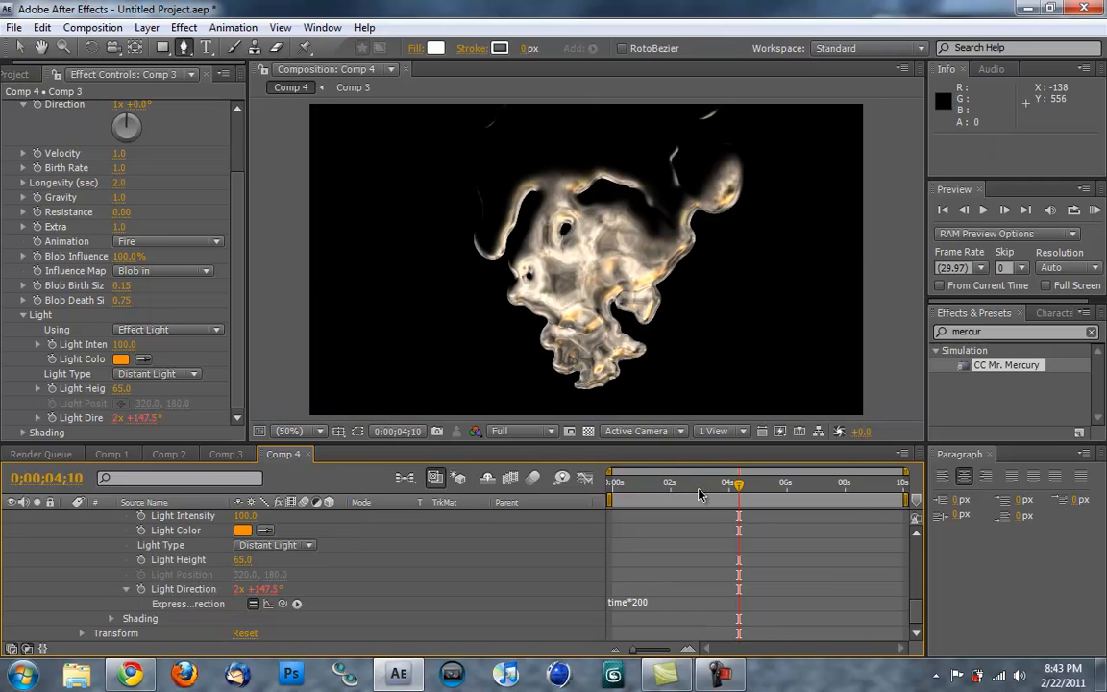
Step: Scrub between about 0;00;03;02 and 0;00;04;21 to examine the rotating orange light on the flame
left_click_drag(716, 483, 703, 487)
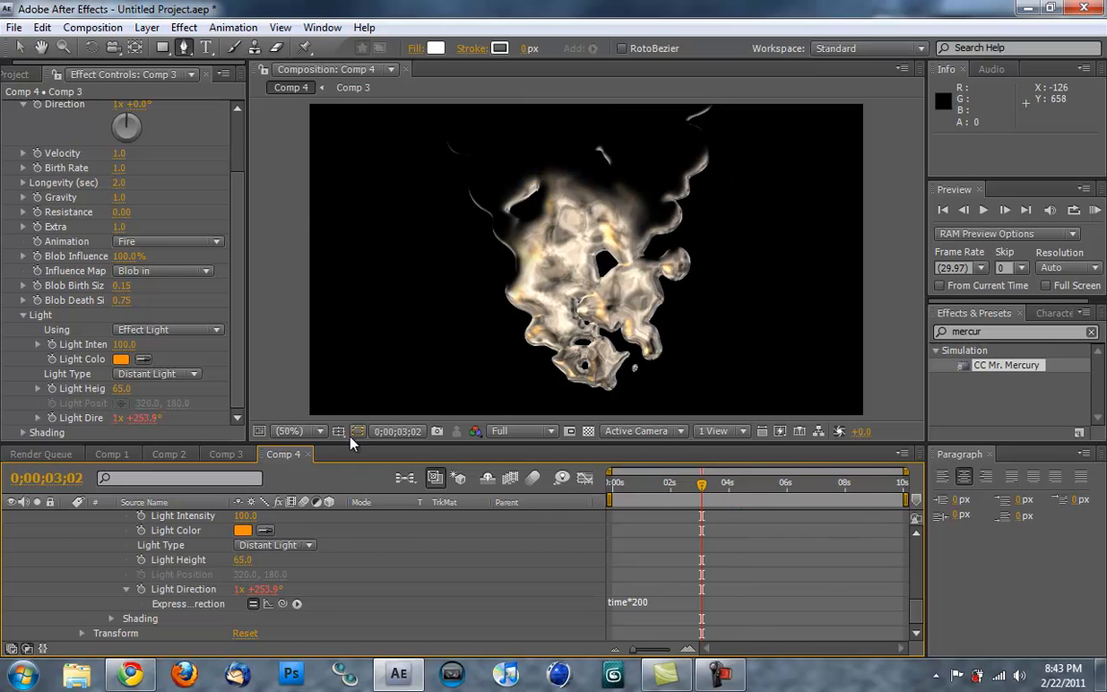
left_click(709, 483)
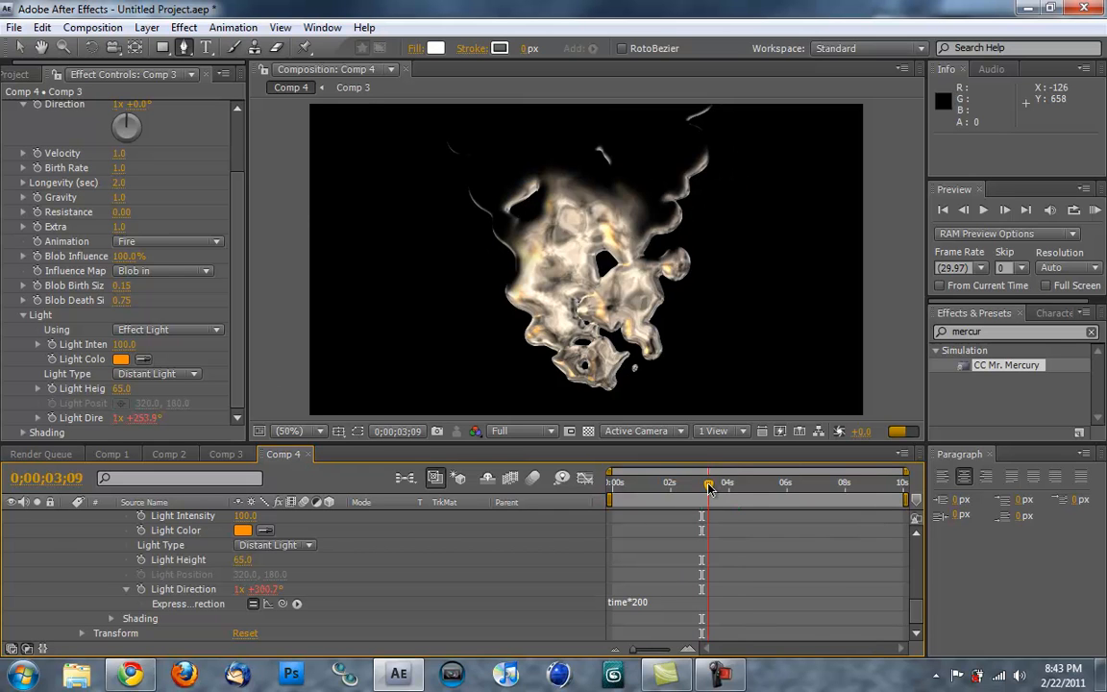
left_click_drag(732, 491, 751, 490)
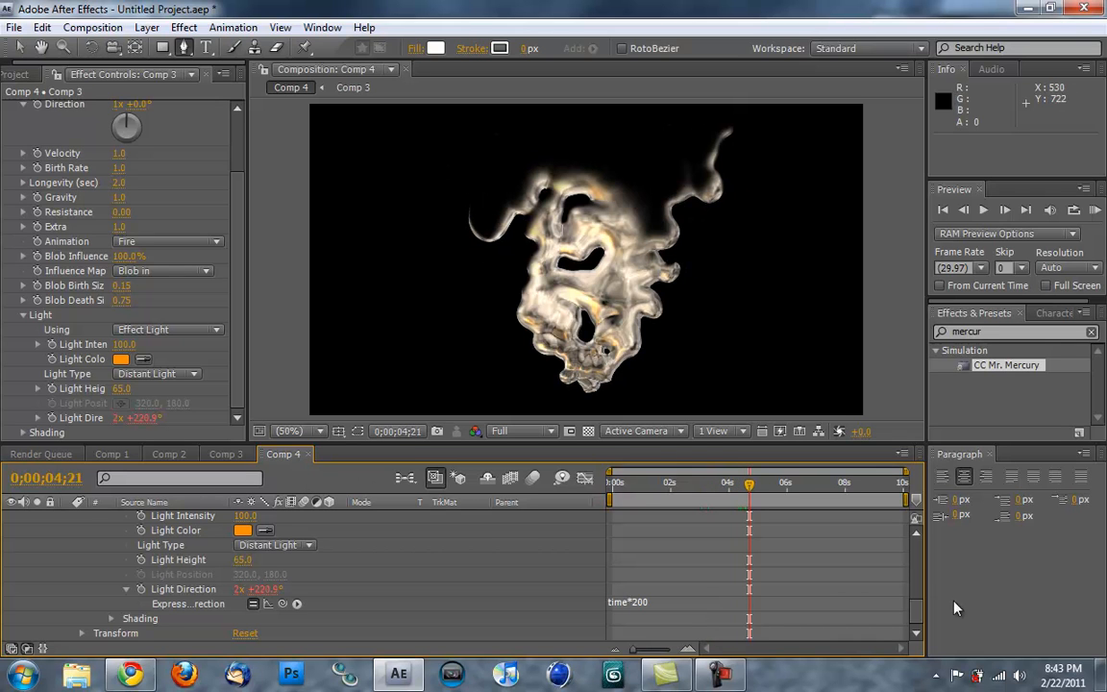
Step: Collapse the Comp 3 layer's properties and the CC Mr. Mercury effect settings
left_click_drag(921, 618, 920, 549)
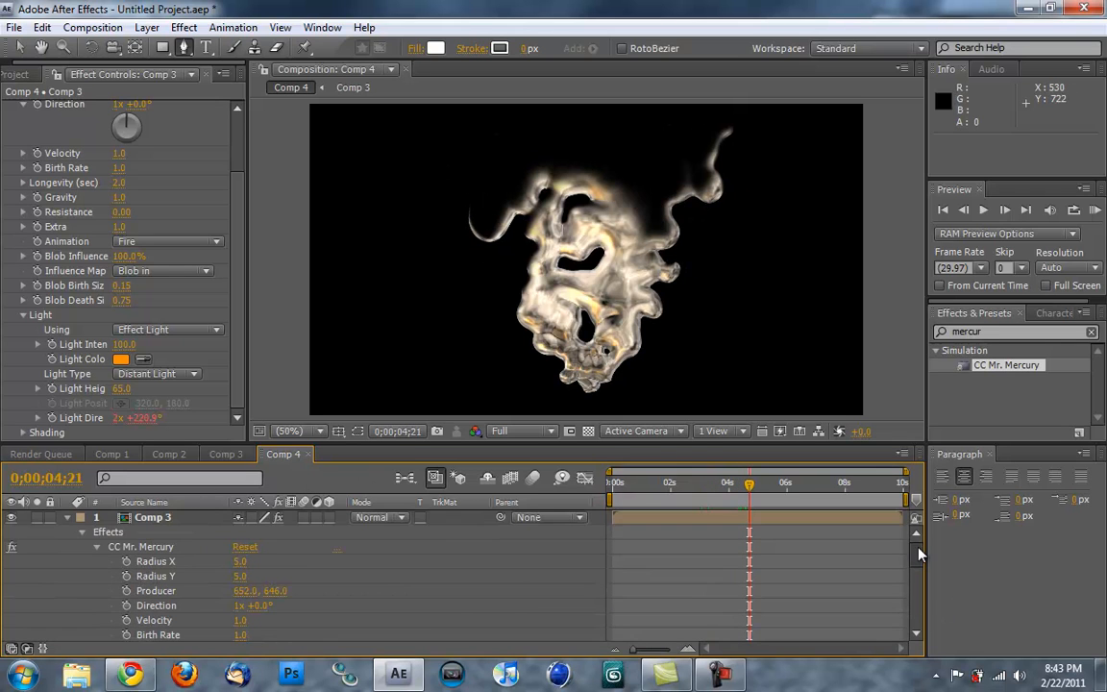
left_click(67, 517)
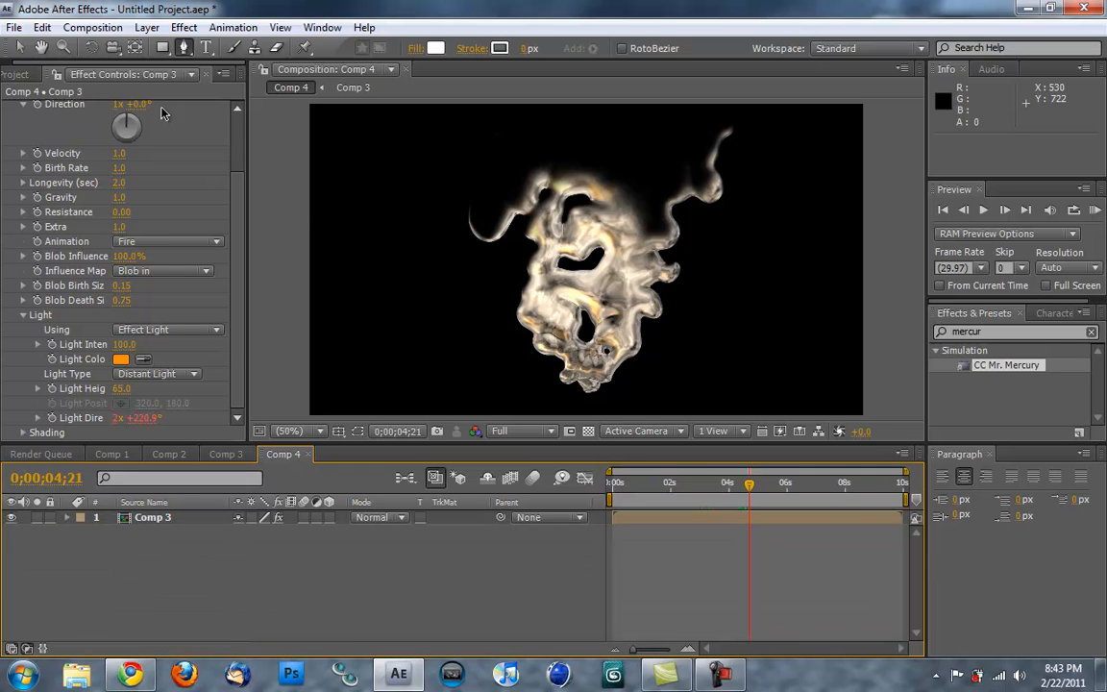
left_click_drag(239, 293, 239, 85)
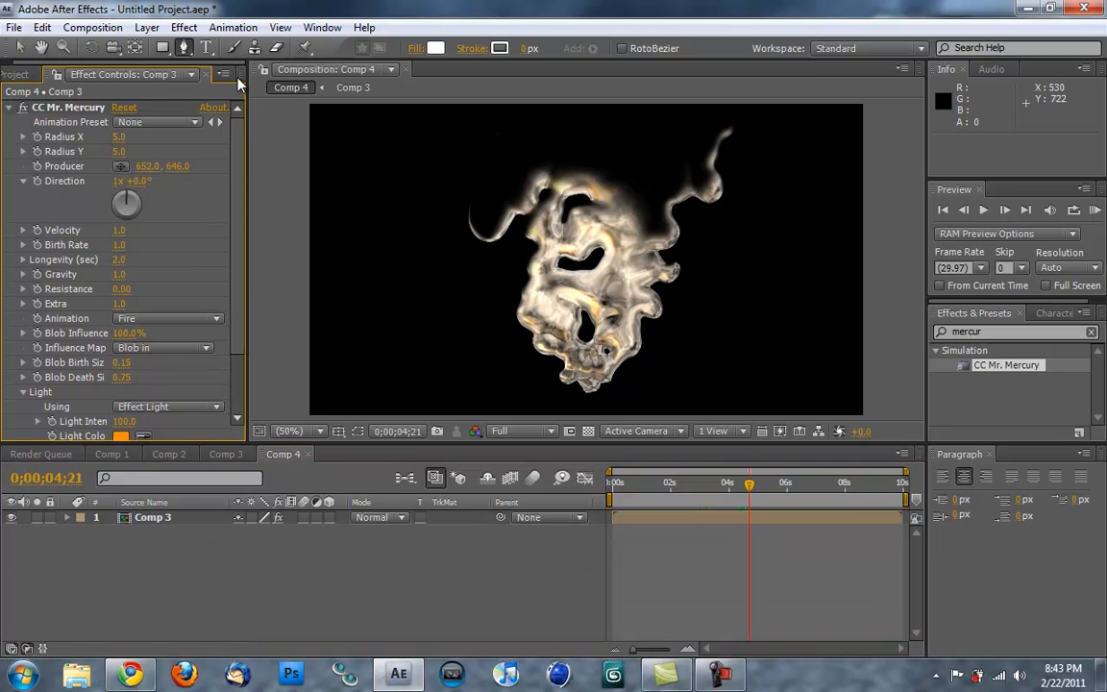
left_click(9, 107)
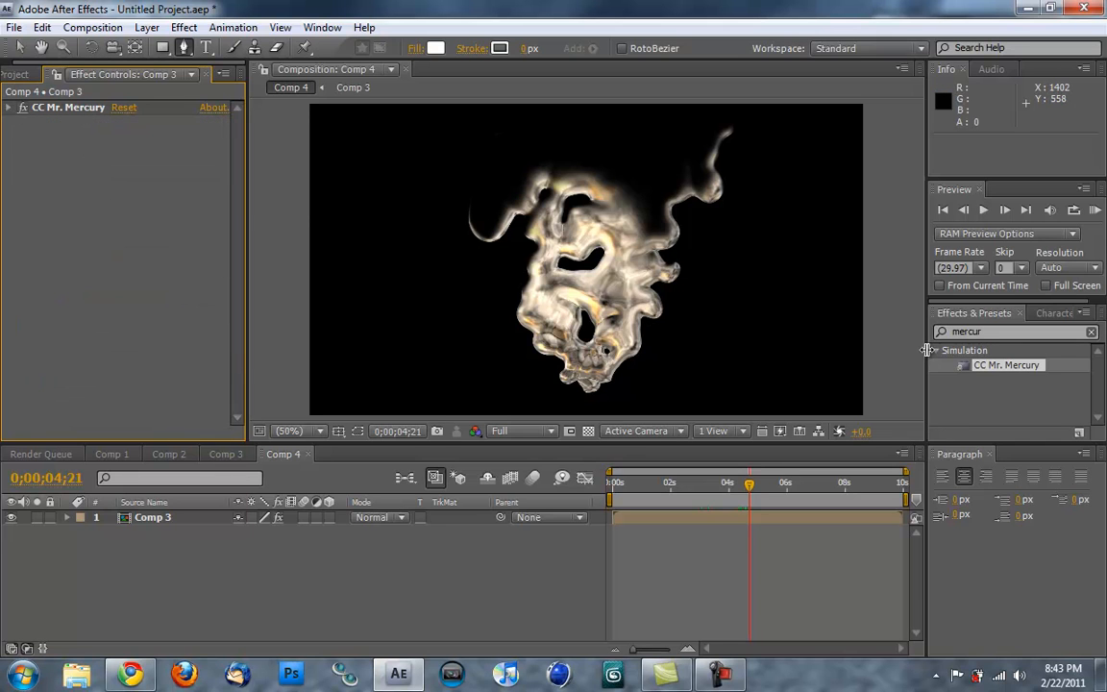
Step: Search the effects for colorama and apply Colorama to the Comp 3 layer
left_click(1003, 333)
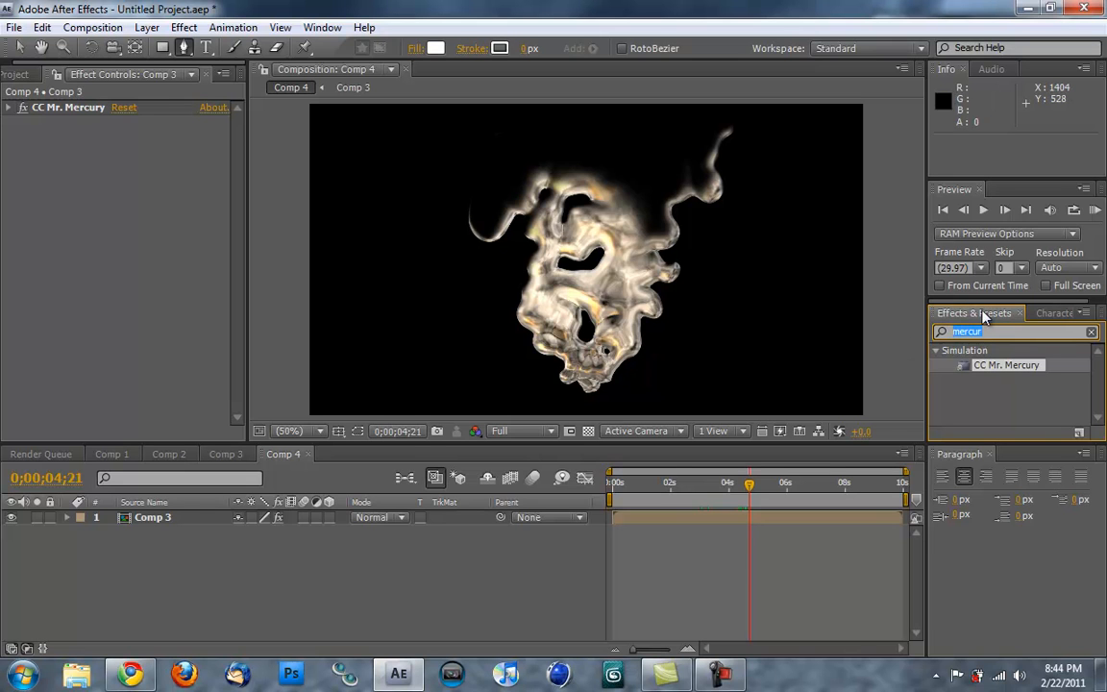
type("colorama")
left_click_drag(966, 375, 163, 519)
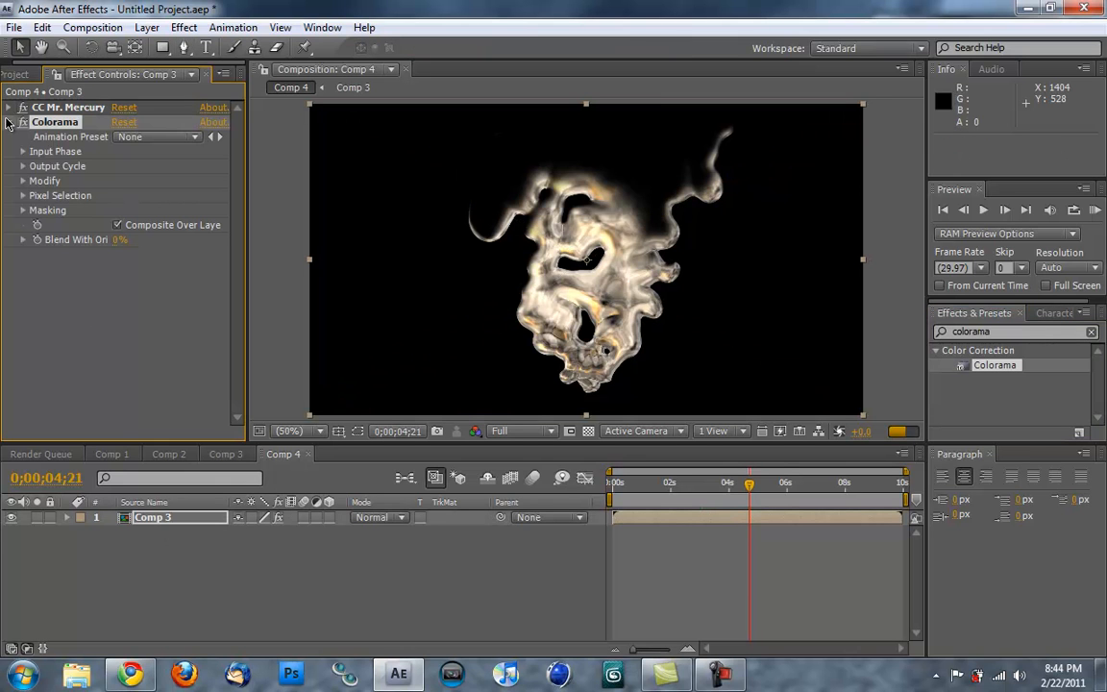
Step: Set Colorama's Output Cycle preset palette to Fire, then collapse the effect's settings
left_click(23, 166)
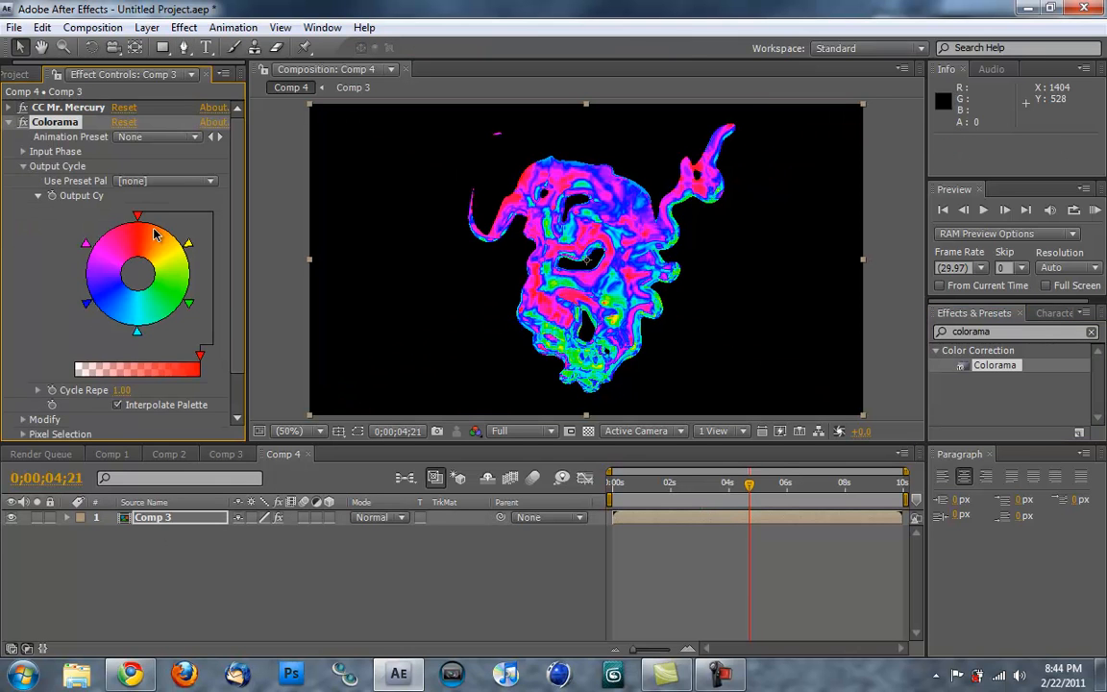
left_click(146, 181)
left_click(84, 176)
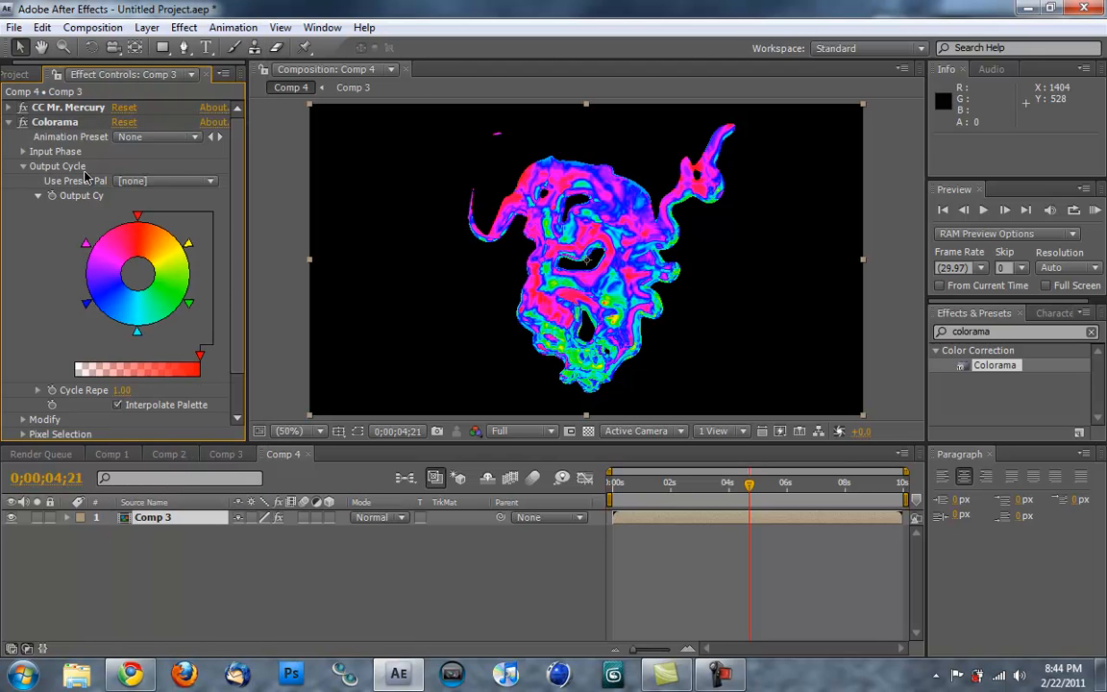
left_click(136, 185)
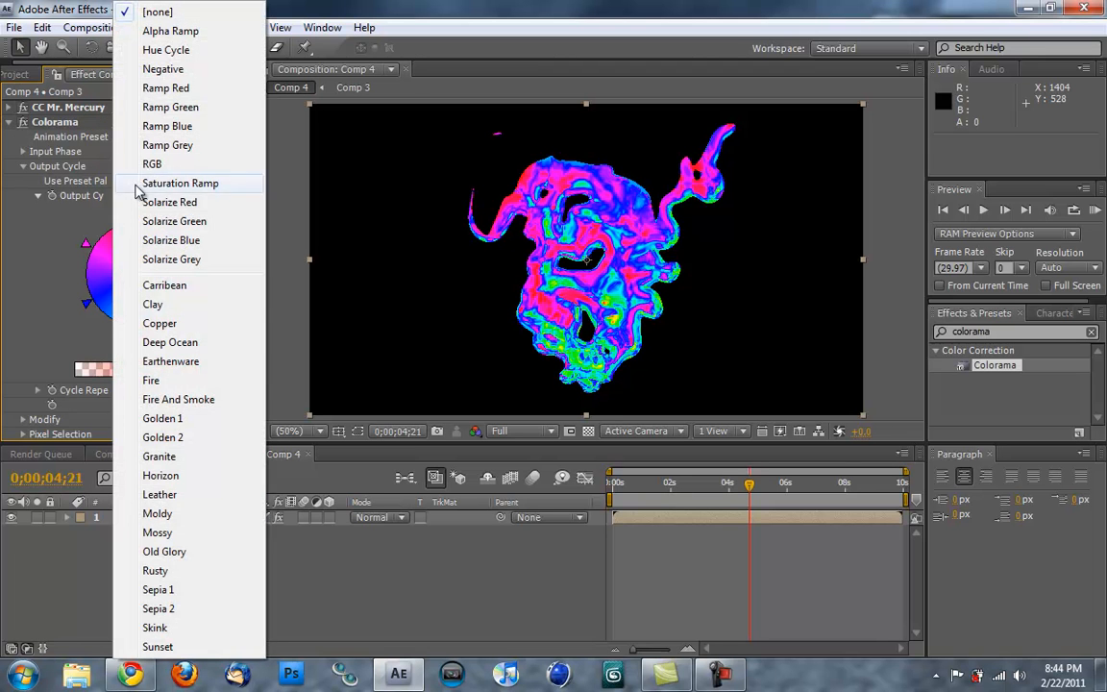
left_click(176, 388)
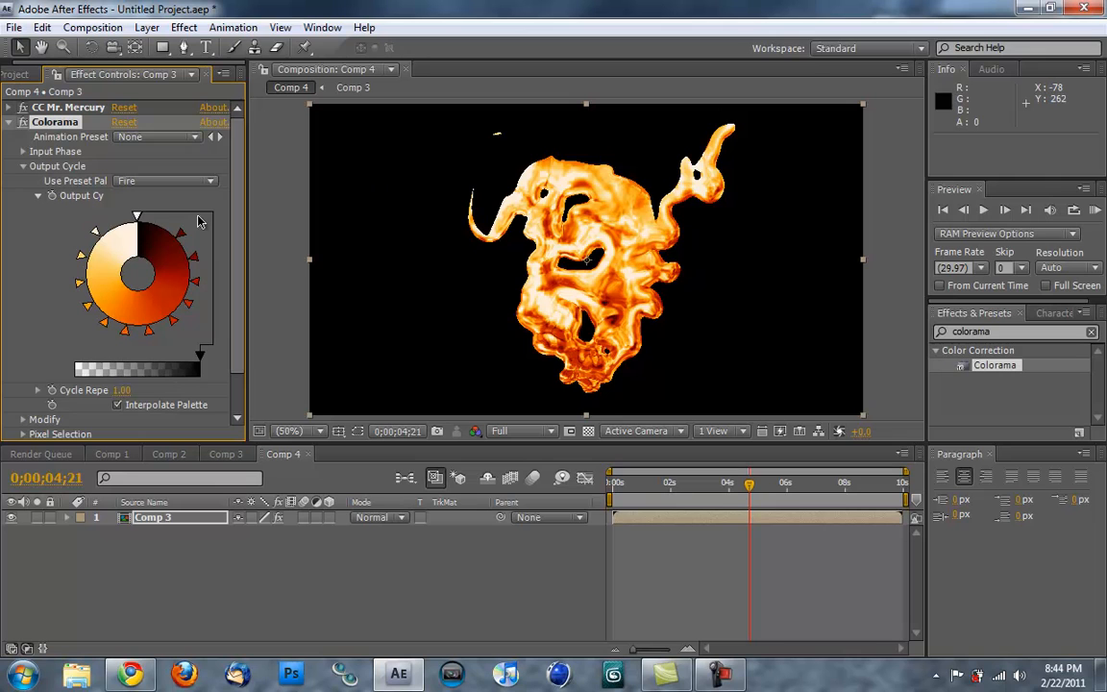
left_click(11, 123)
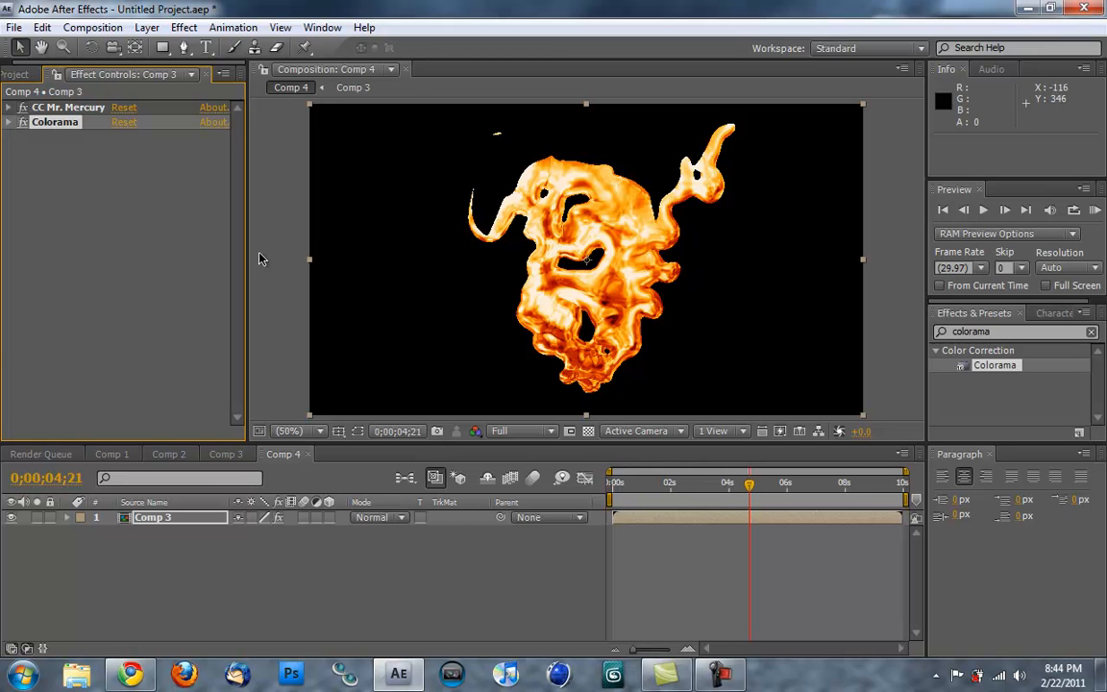
Step: Preview the coloured flame up to about 0;00;04;28, search the effects for glass and apply CC Glass to the Comp 3 layer
left_click_drag(635, 483, 763, 499)
left_click(1003, 335)
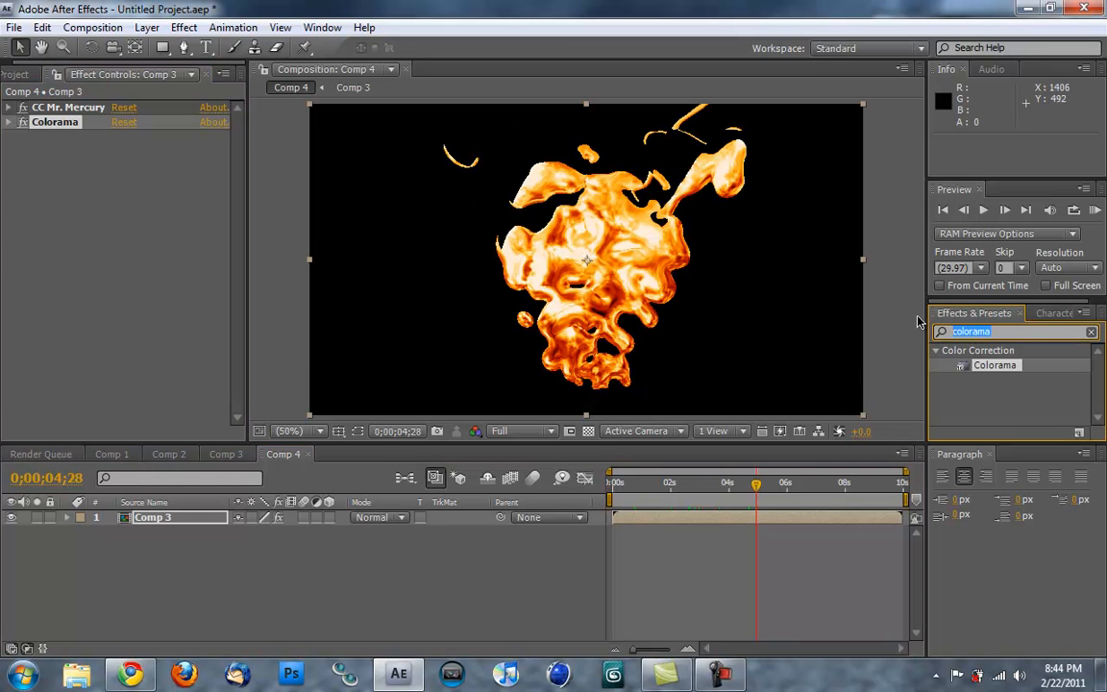
type("glass")
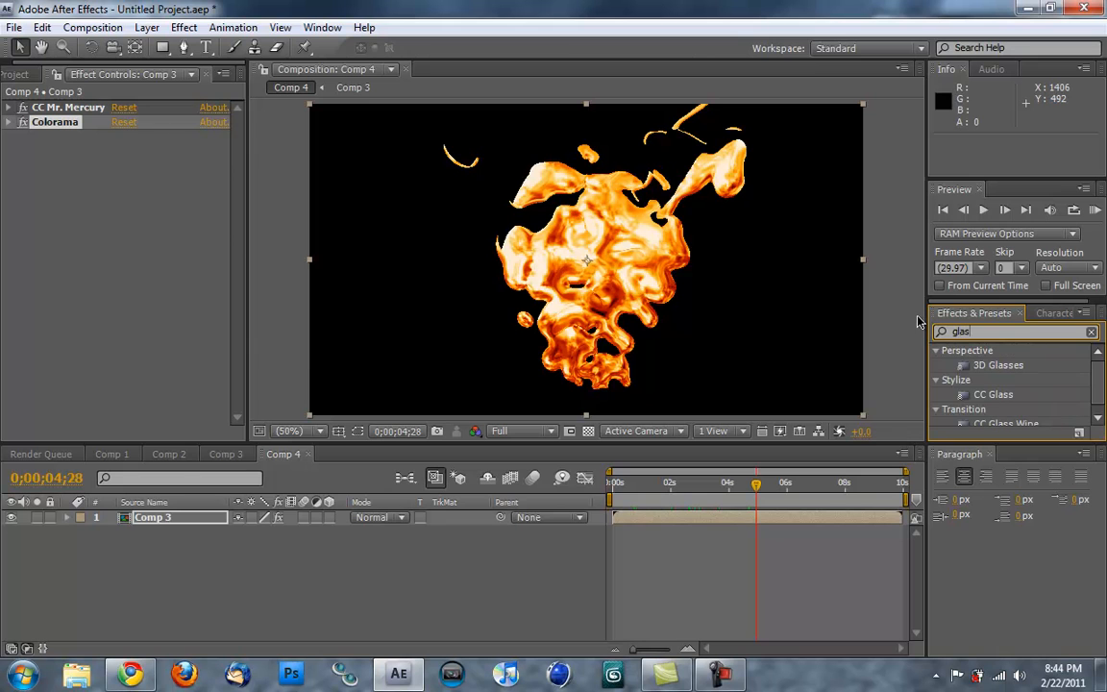
left_click_drag(963, 400, 786, 294)
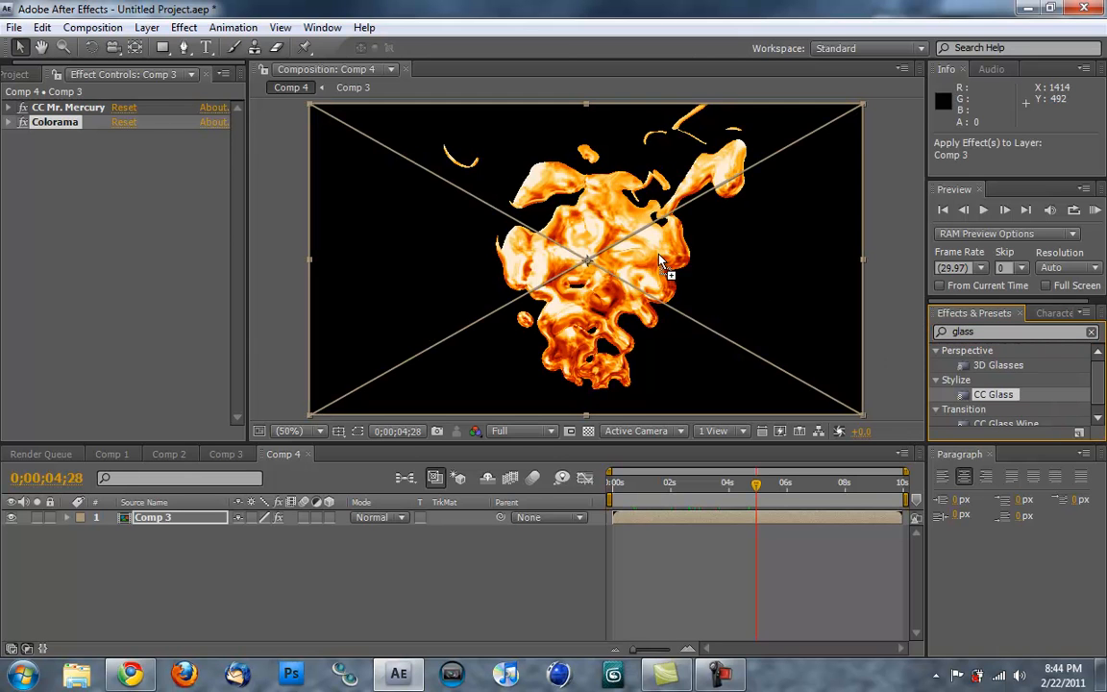
left_click_drag(663, 261, 662, 261)
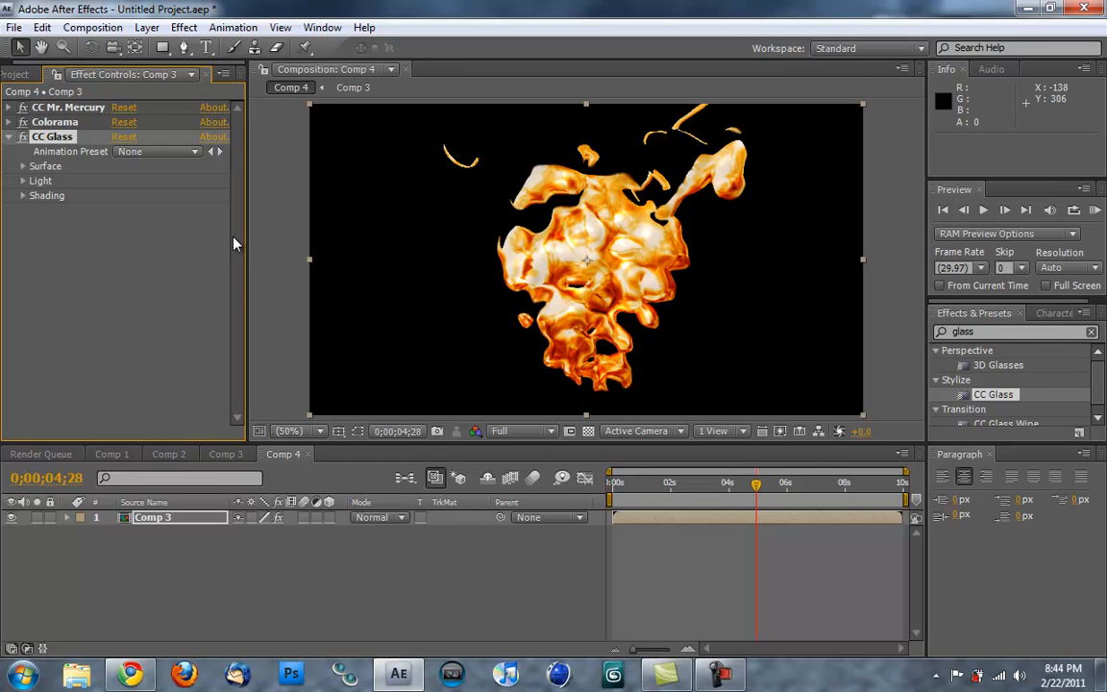
Step: Set the CC Glass surface Height to 25 and collapse the effect's settings
left_click(23, 167)
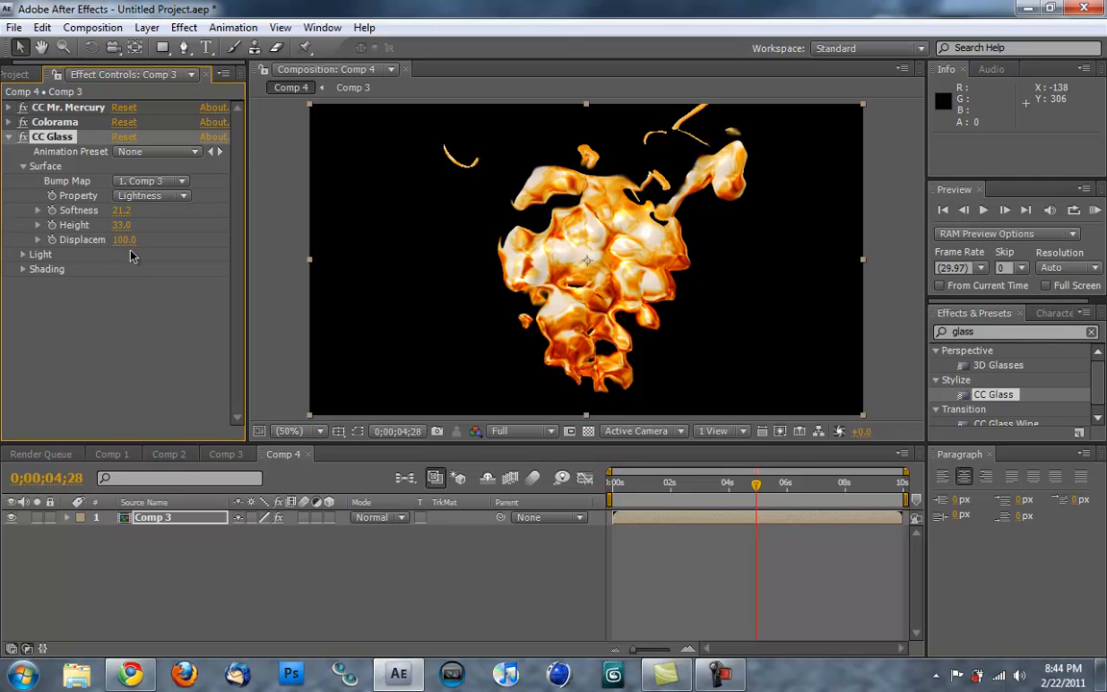
left_click(122, 225)
type("20")
key("Return")
left_click(121, 225)
key("Return")
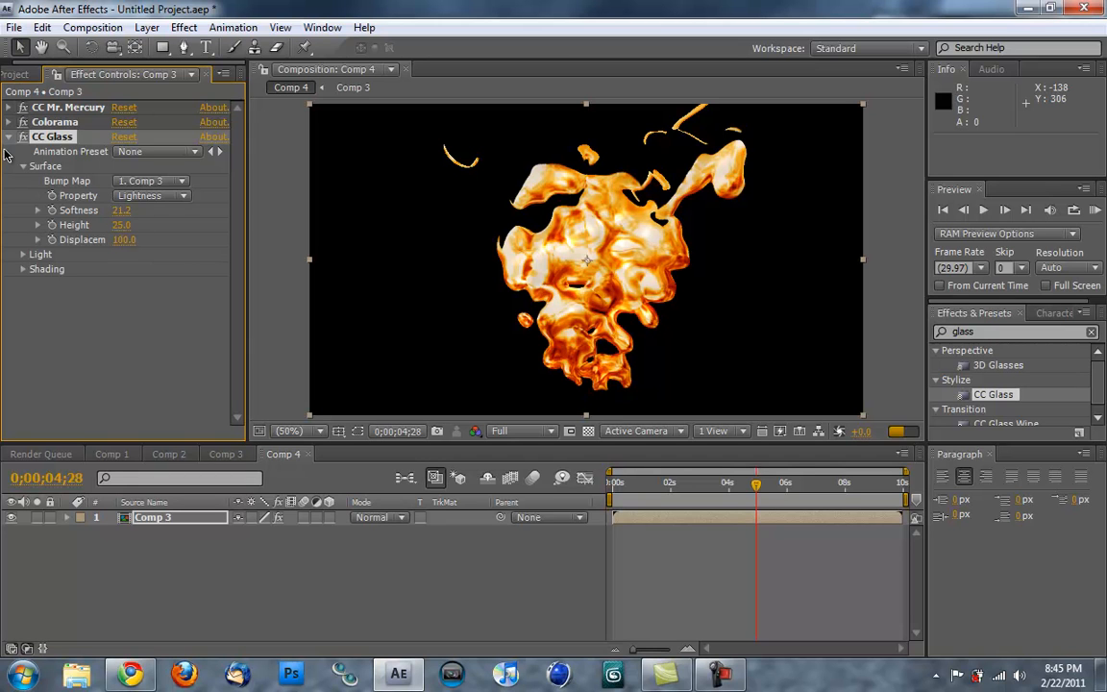
left_click(8, 137)
Step: Move to about 0;00;03;28, add CC Vector Blur to the Comp 3 layer and set its Amount to 4
left_click(726, 485)
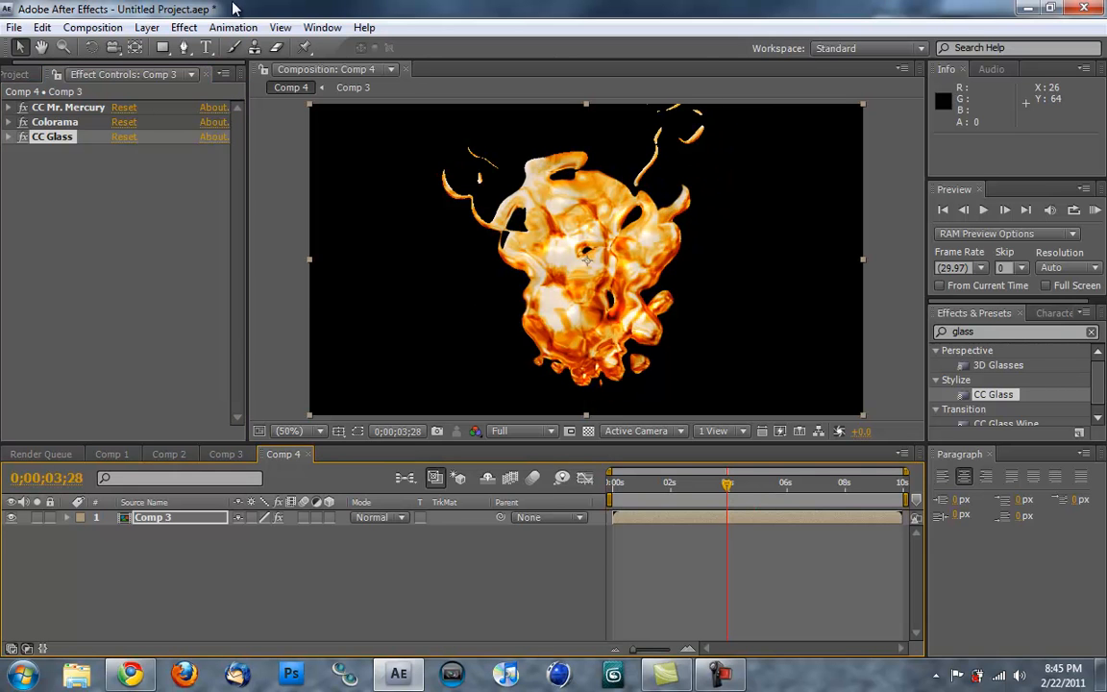
left_click(185, 28)
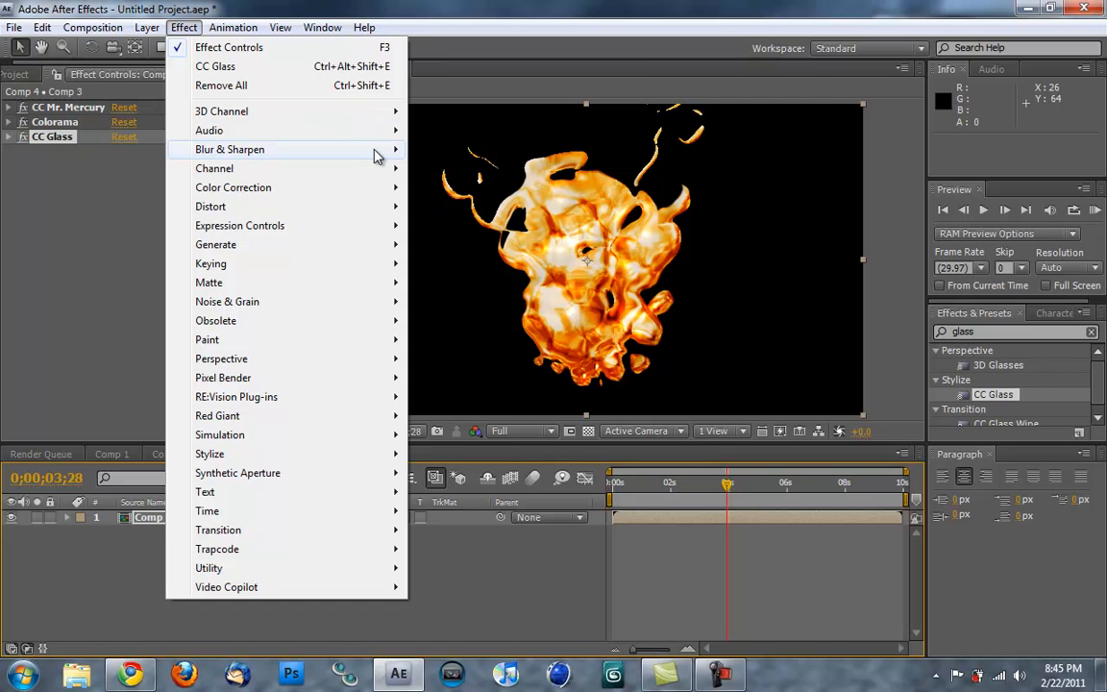
mouse_move(375, 151)
left_click(466, 225)
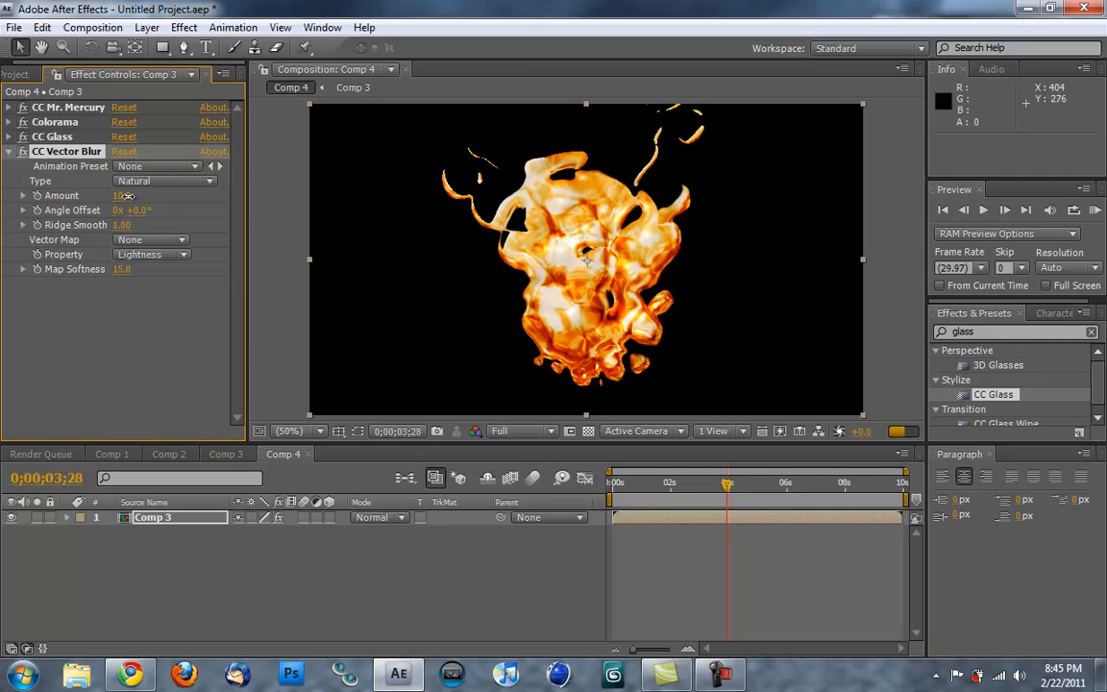
left_click_drag(129, 197, 127, 196)
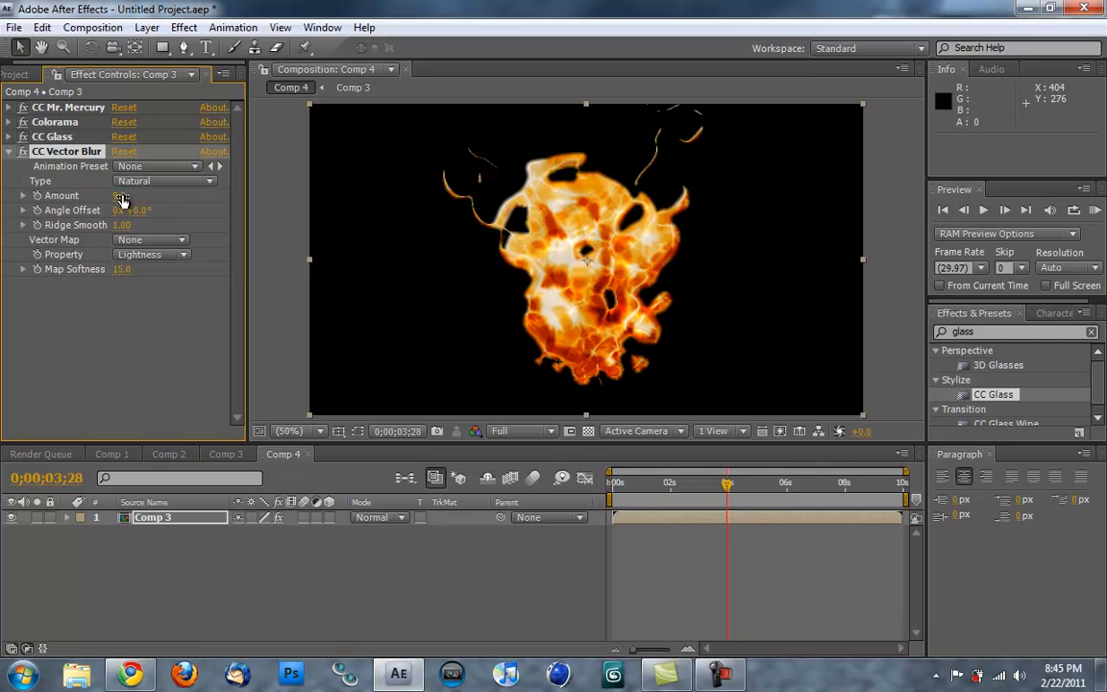
type("4")
key("Return")
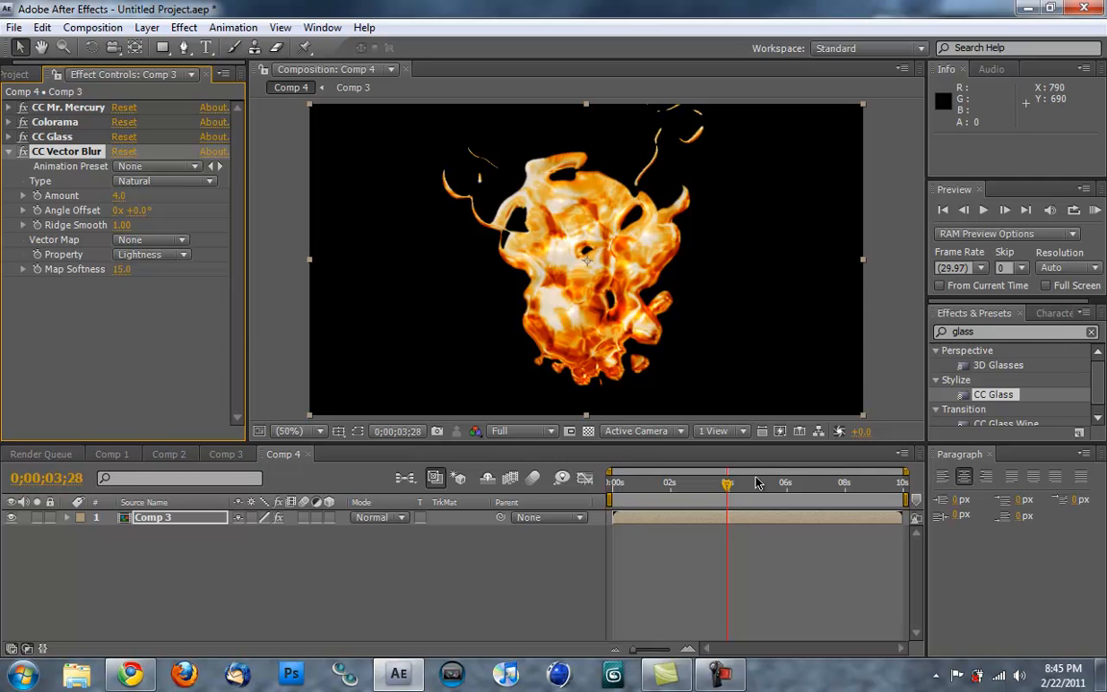
Step: Check the blurred flame at about 0;00;06;05 and 0;00;04;18
left_click(792, 488)
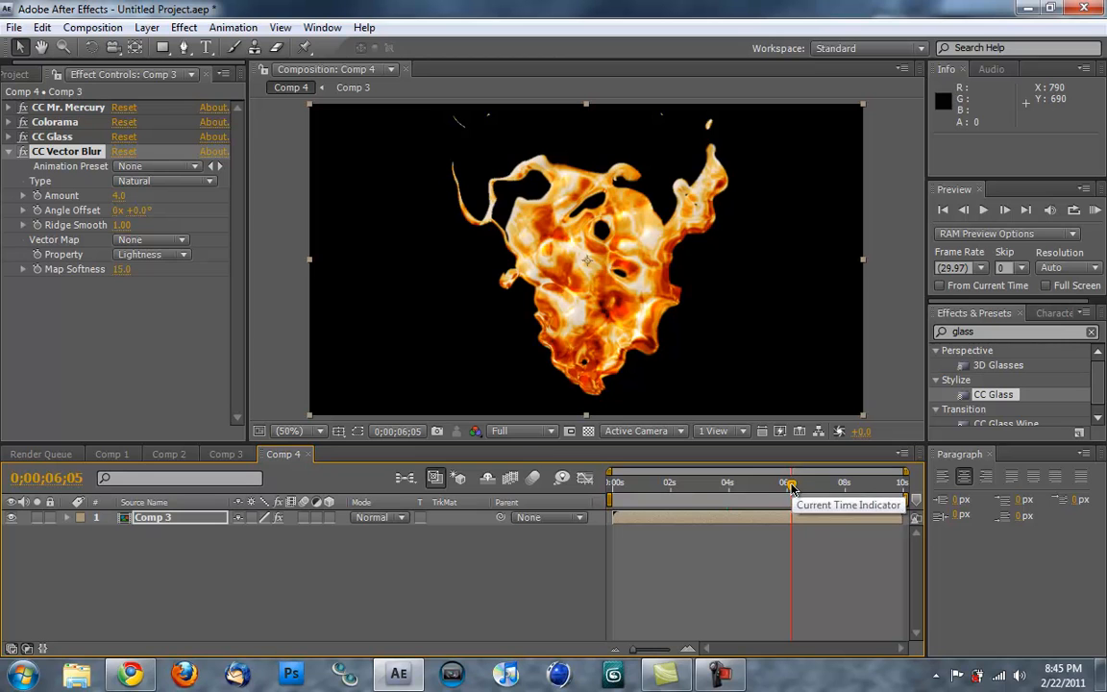
left_click(746, 488)
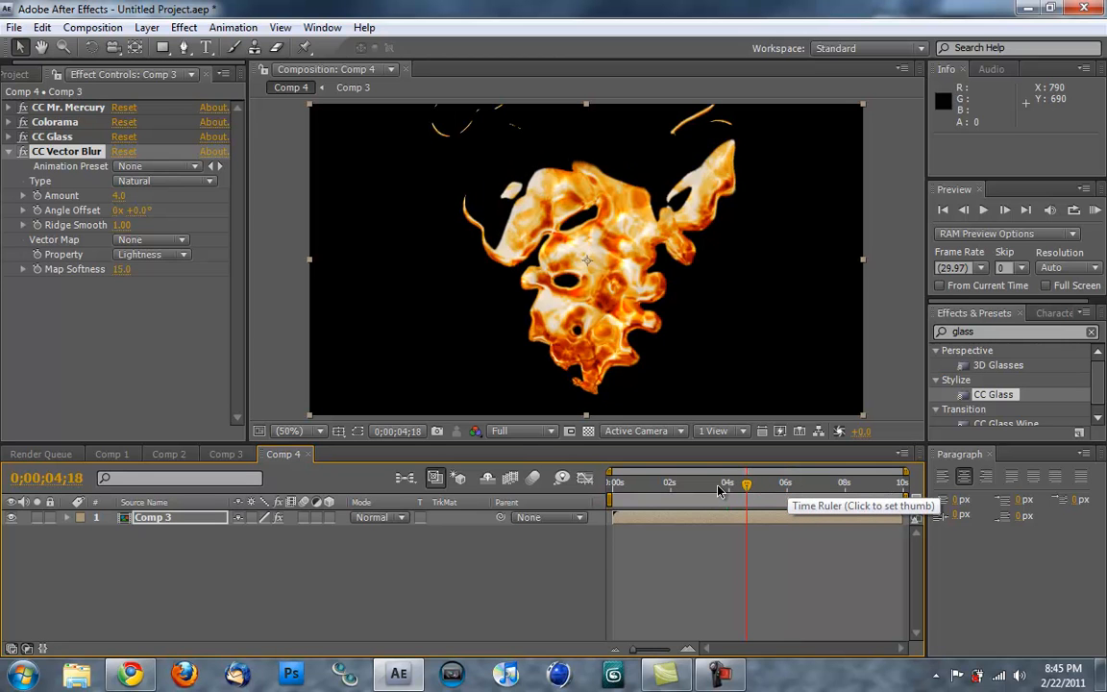
Step: Collapse the CC Vector Blur settings, check the flame at 0;00;03;17 and build a RAM preview of Comp 4
left_click(8, 153)
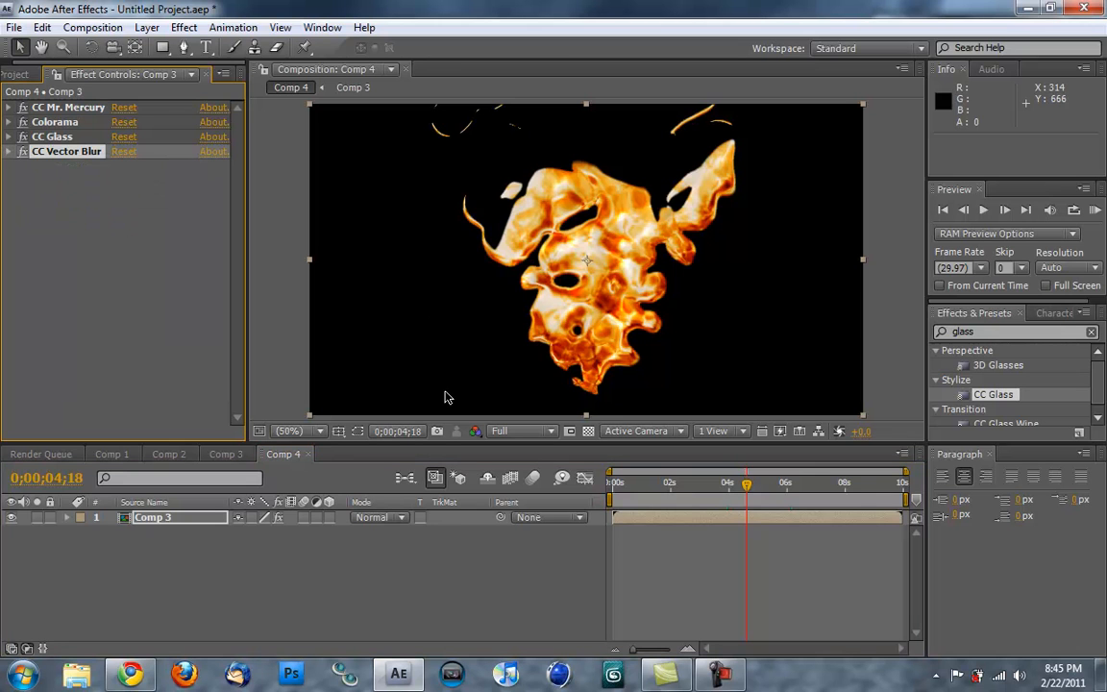
left_click_drag(693, 487, 716, 494)
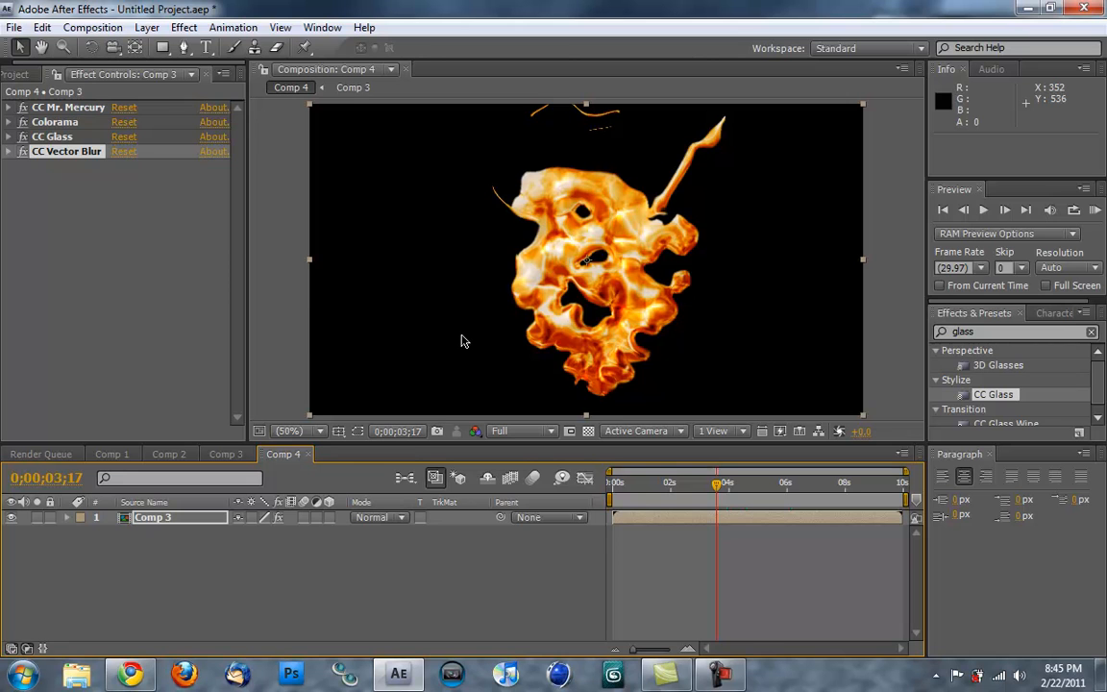
left_click(92, 27)
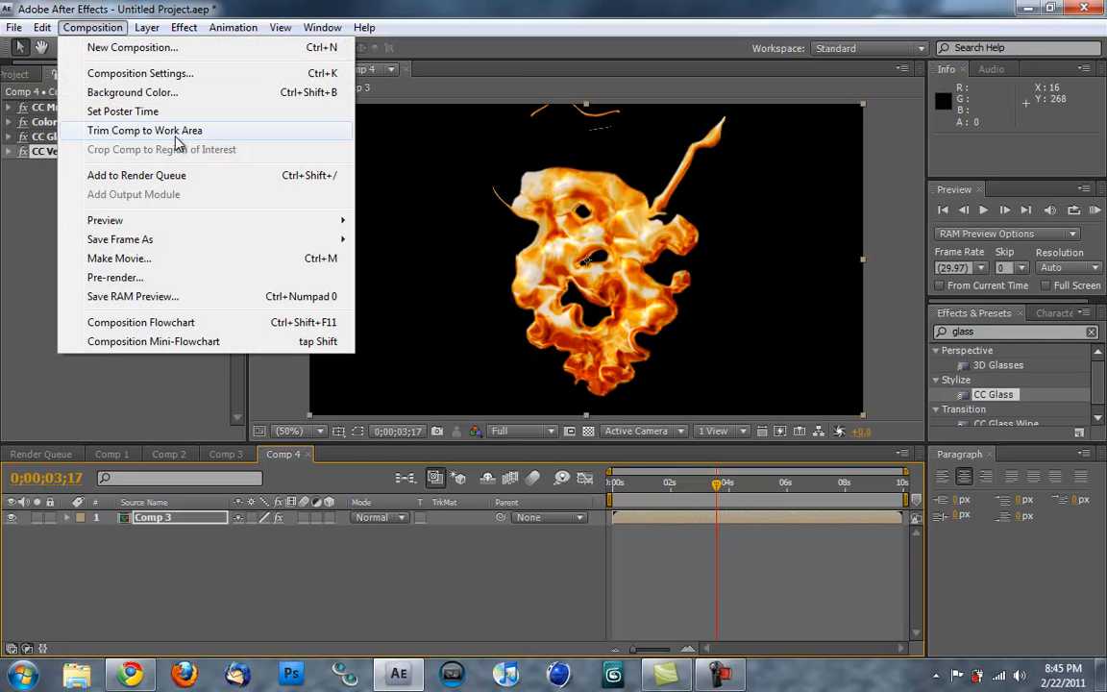
mouse_move(178, 225)
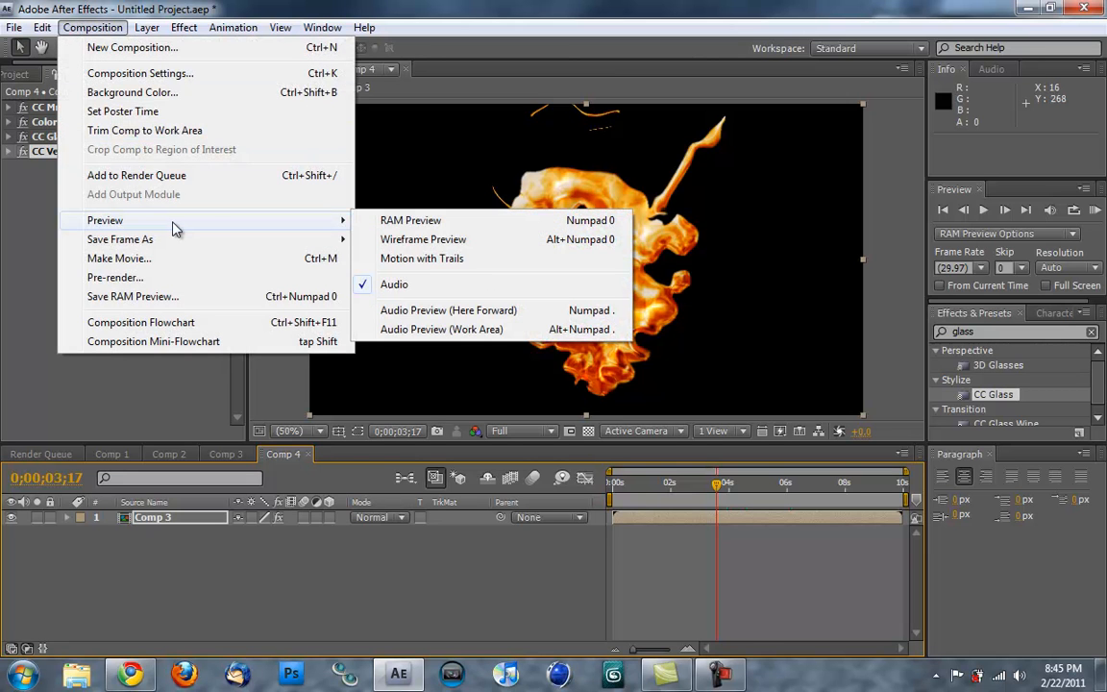
left_click(411, 223)
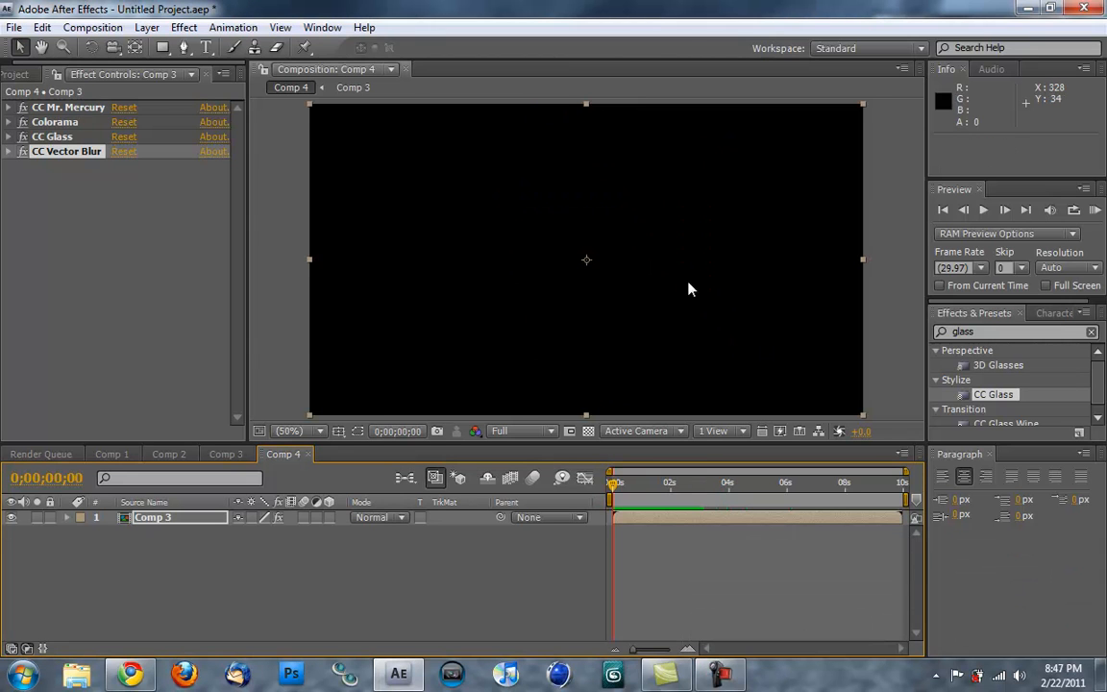
Step: Run the RAM preview of Comp 4 again, play back the cached frames and inspect the flame at 0;00;01;29
left_click(92, 26)
mouse_move(244, 227)
left_click(405, 225)
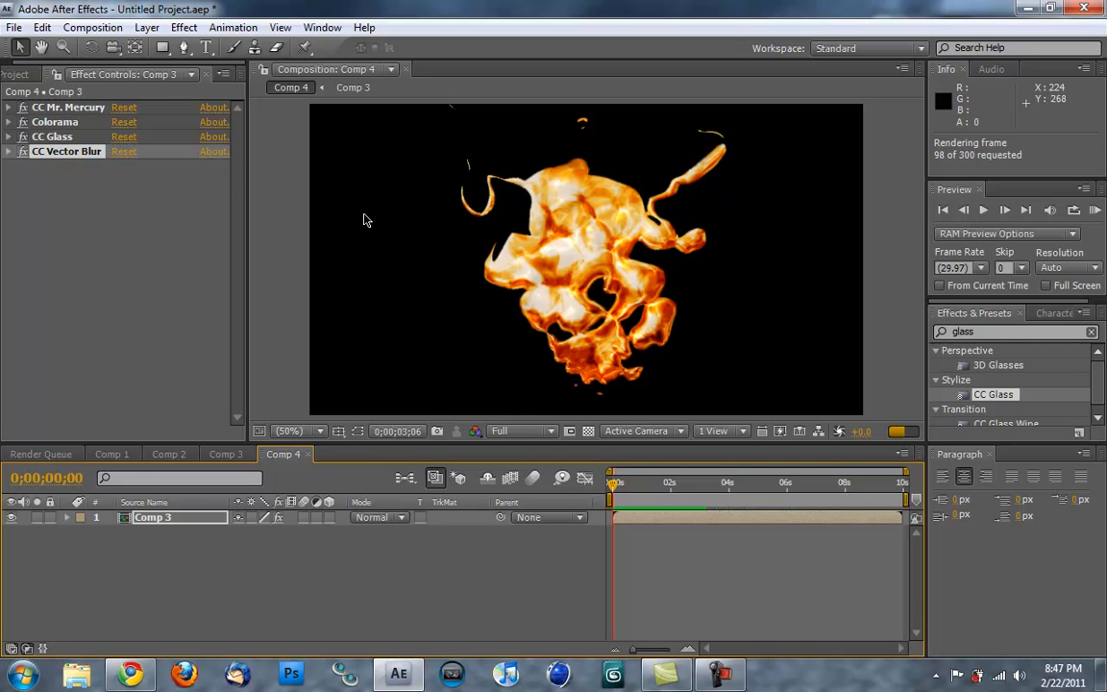
key("space")
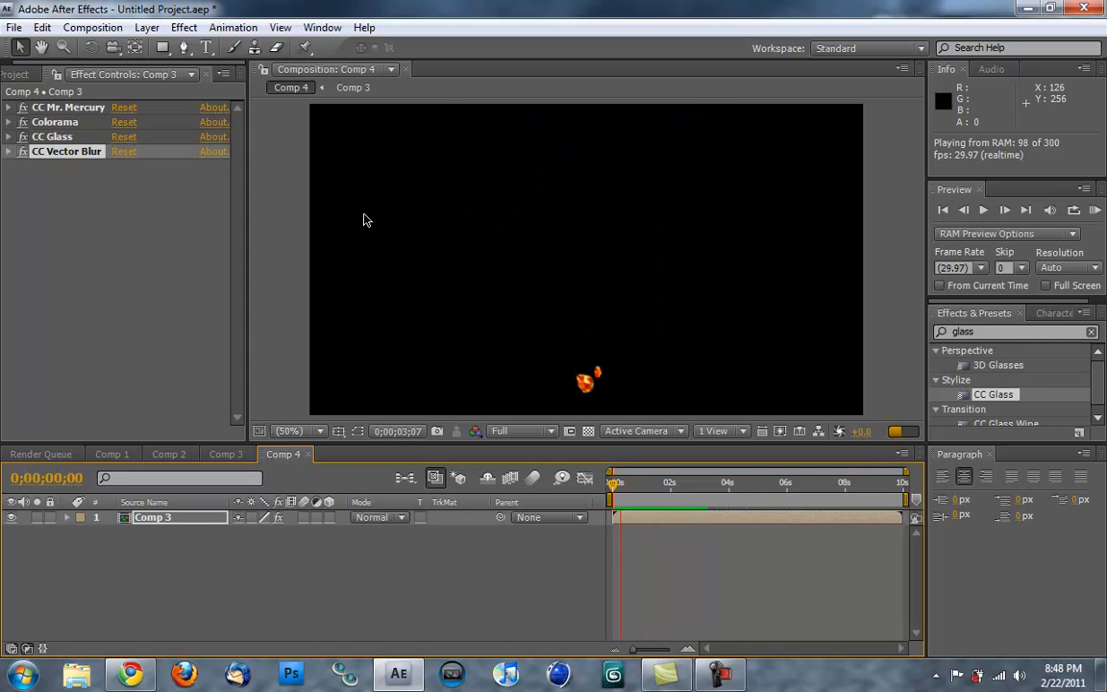
left_click(635, 491)
left_click_drag(614, 493, 670, 490)
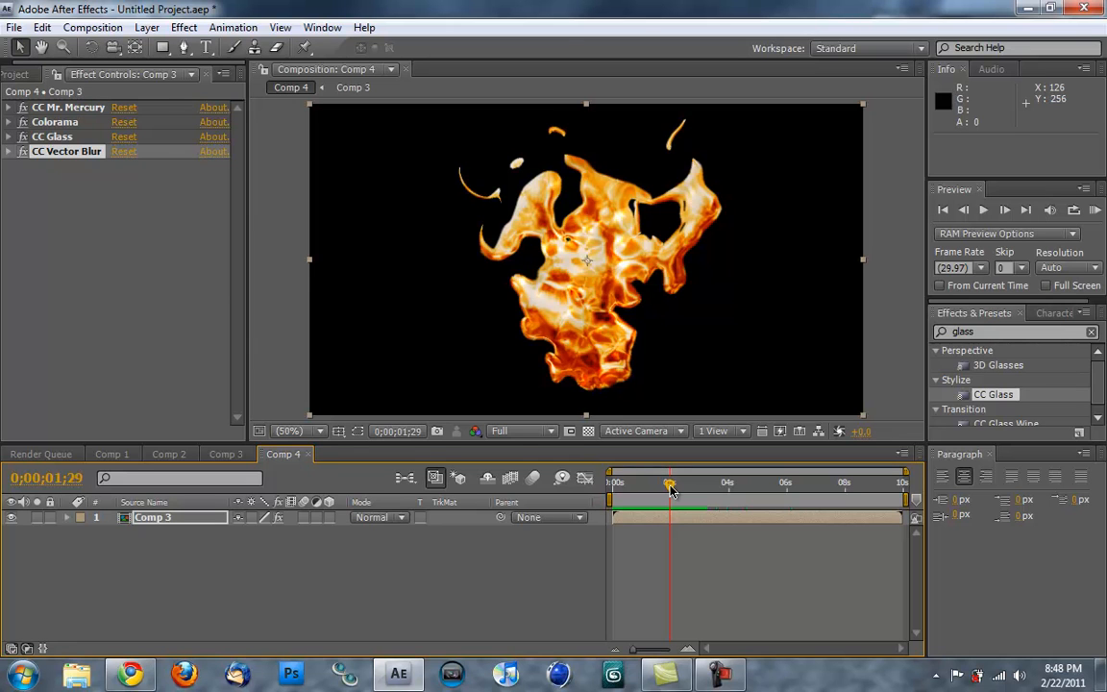
left_click(723, 675)
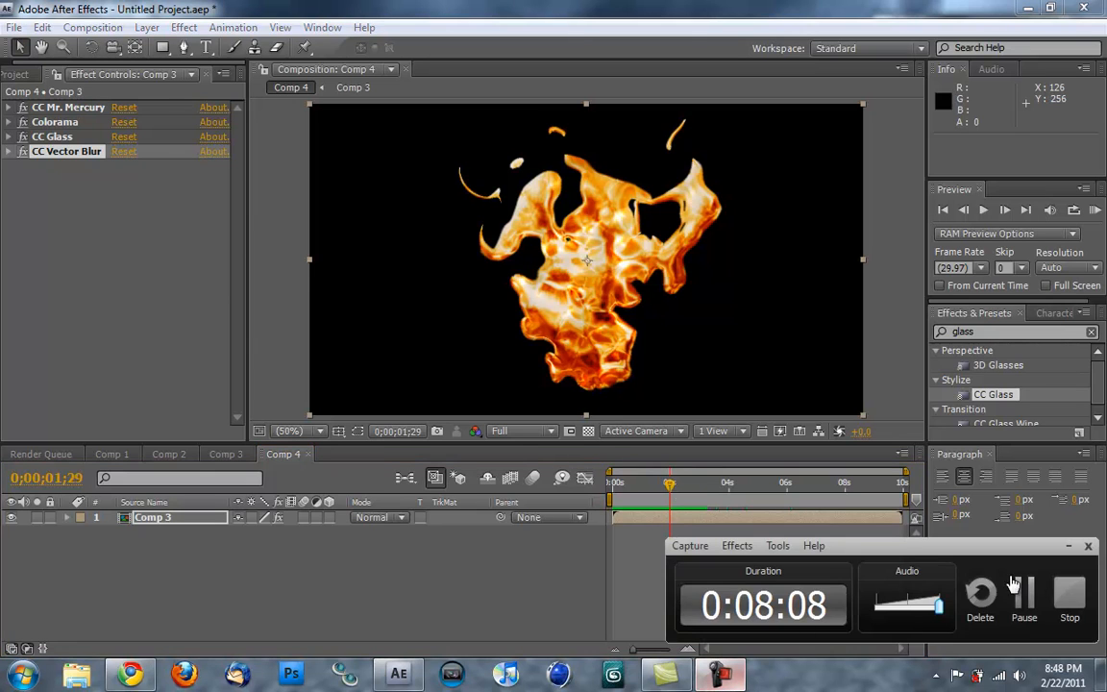